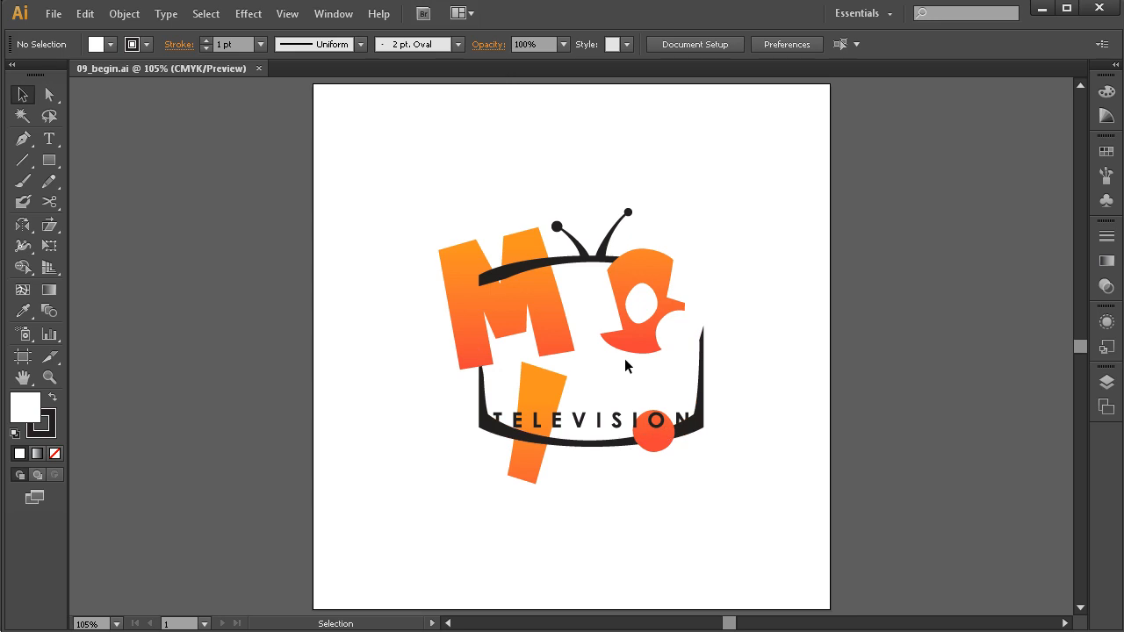
# Zoom in on the logo and examine the Arrange stacking commands for the letter o and the M.
pyautogui.moveTo(740, 199); pyautogui.dragTo(448, 489)
pyautogui.moveTo(582, 466); pyautogui.dragTo(560, 471)
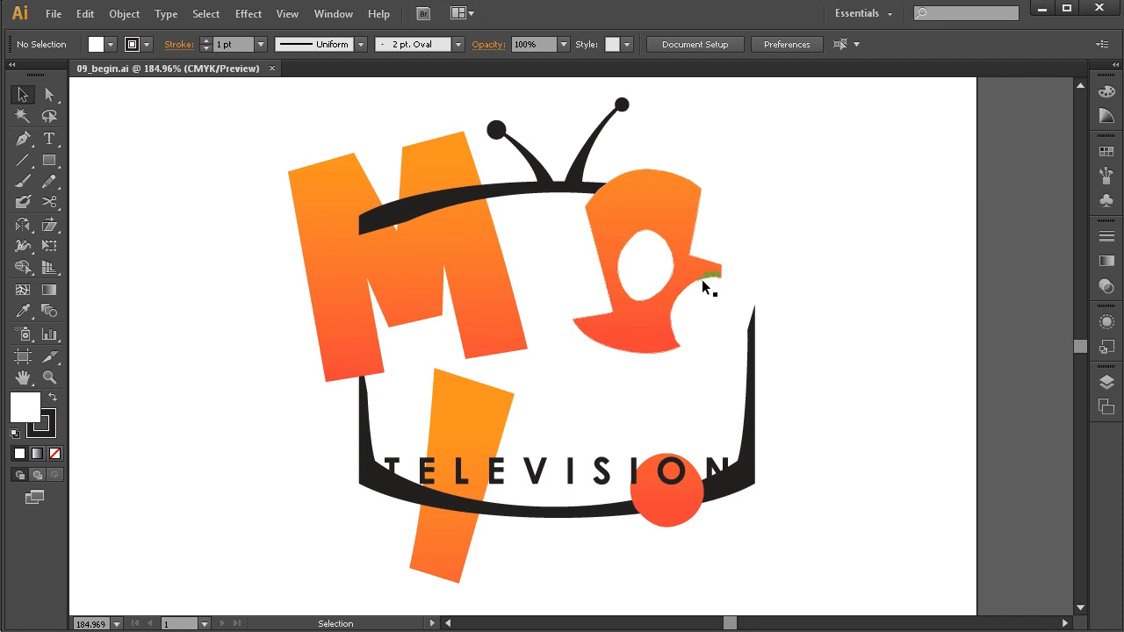
pyautogui.click(669, 207)
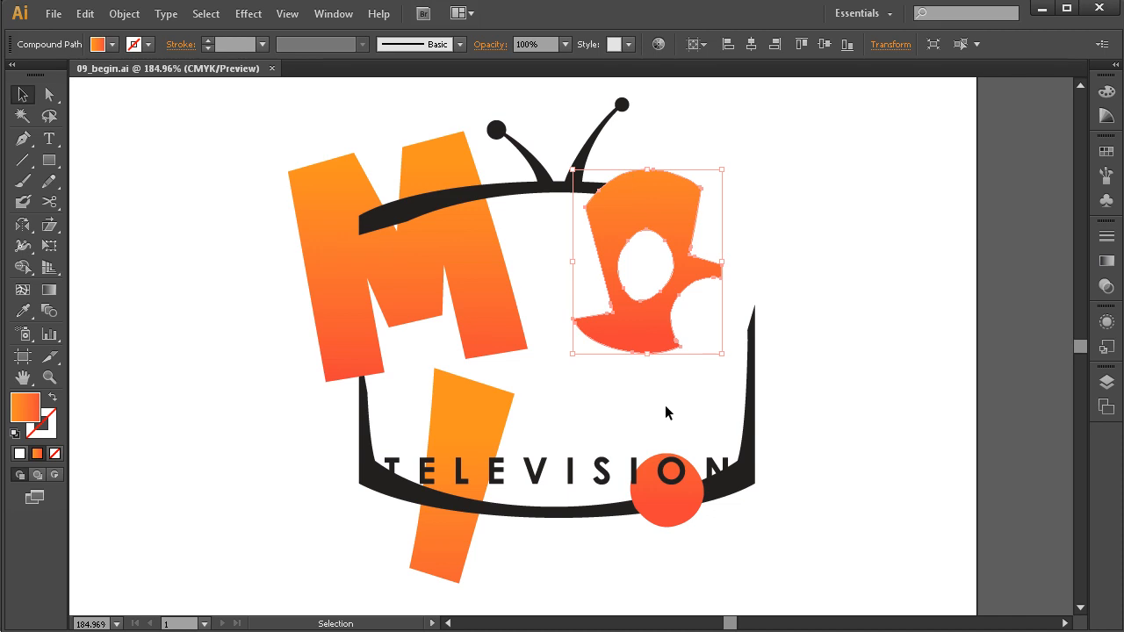
pyautogui.click(129, 16)
pyautogui.moveTo(158, 51)
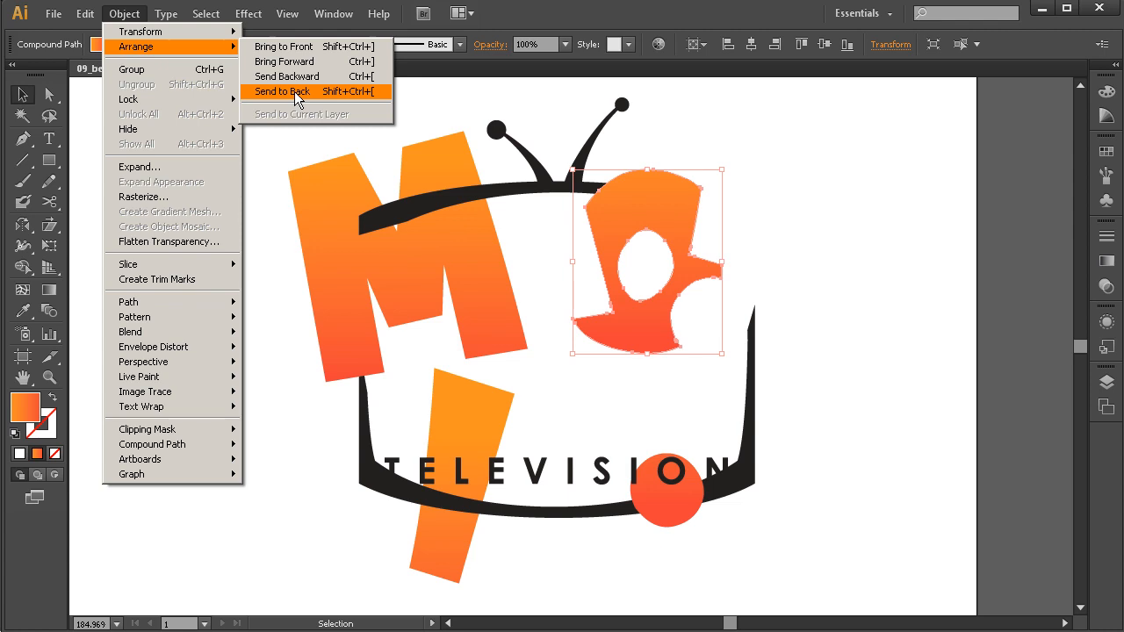
pyautogui.click(294, 92)
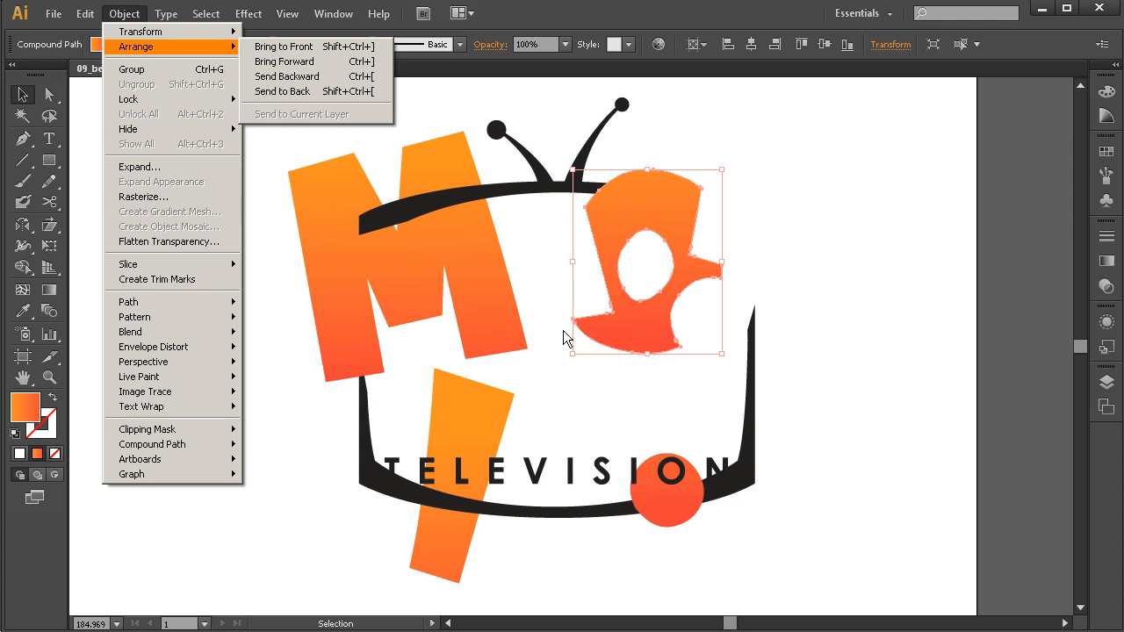
pyautogui.click(530, 220)
pyautogui.click(457, 243)
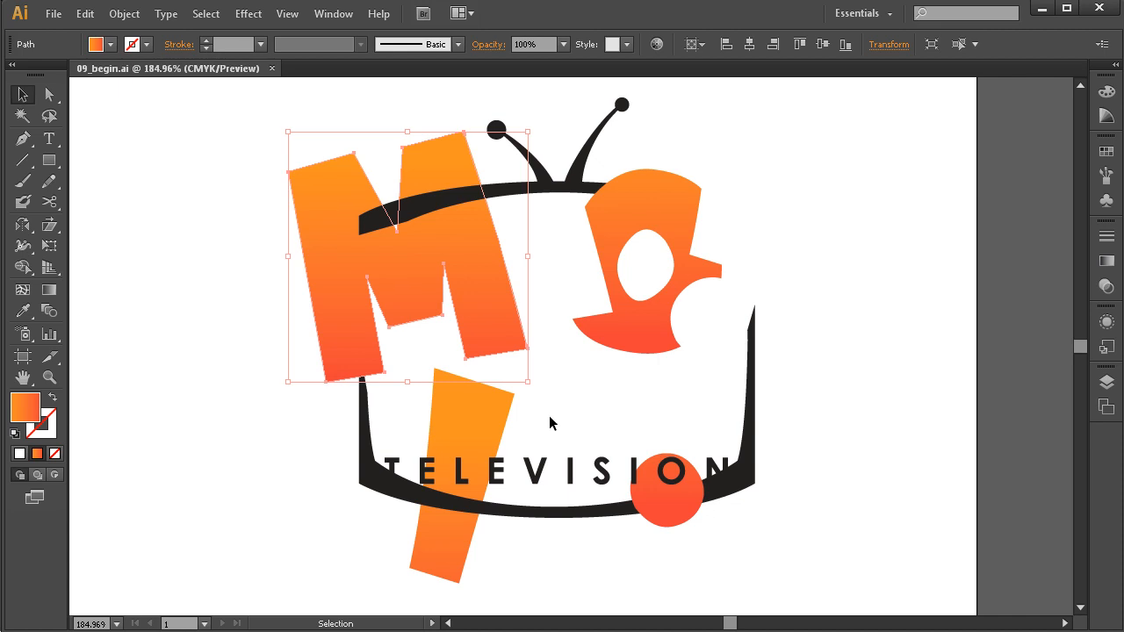
pyautogui.click(122, 14)
pyautogui.moveTo(211, 49)
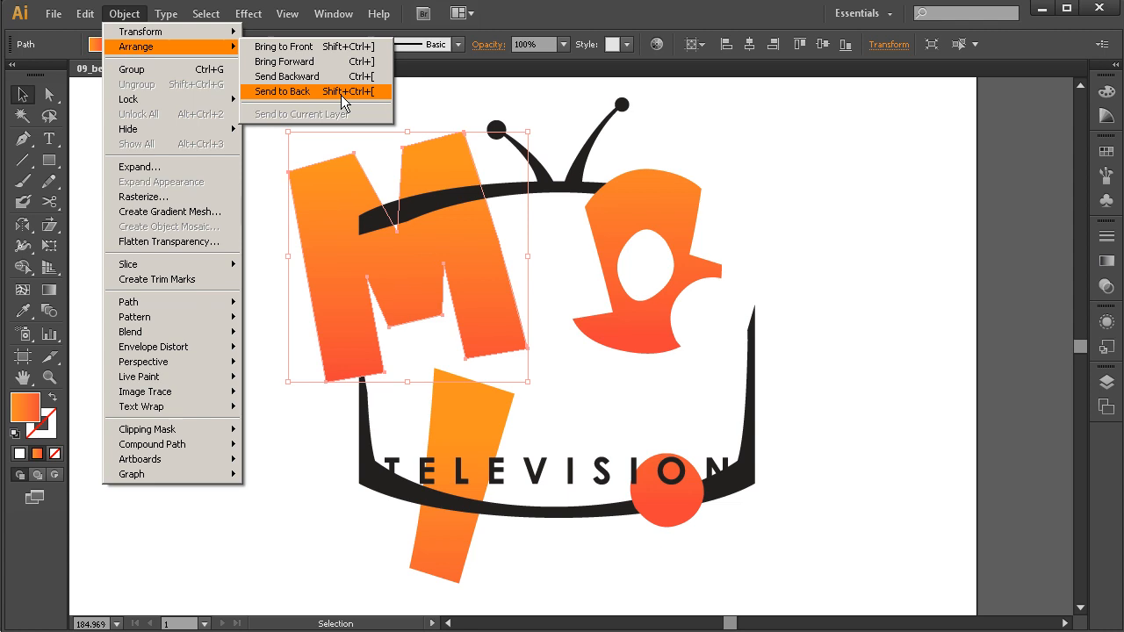
pyautogui.click(693, 133)
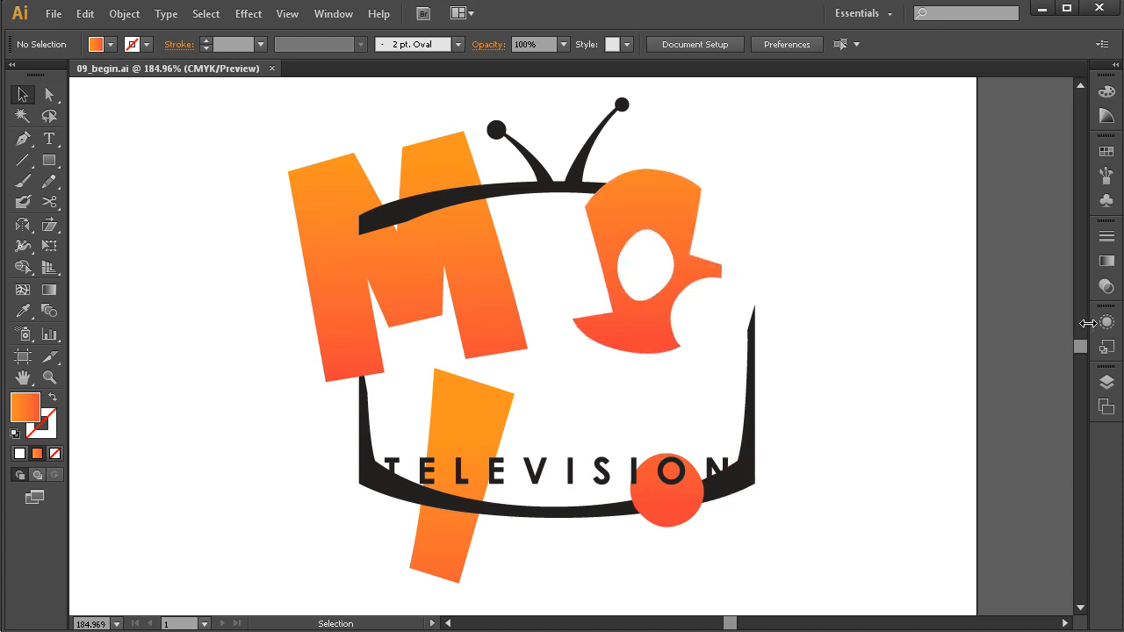
# Show the layer list, expand the Mo! layer into its objects, and highlight the o's compound path, the antenna path and the TELEVISION group.
pyautogui.click(1105, 383)
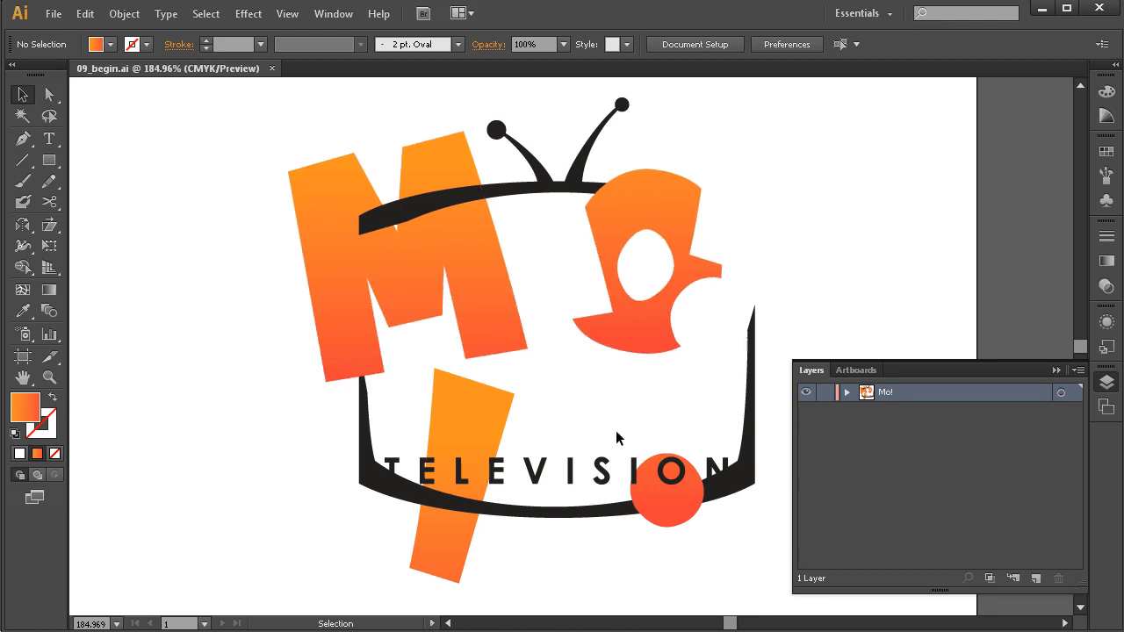
pyautogui.click(847, 394)
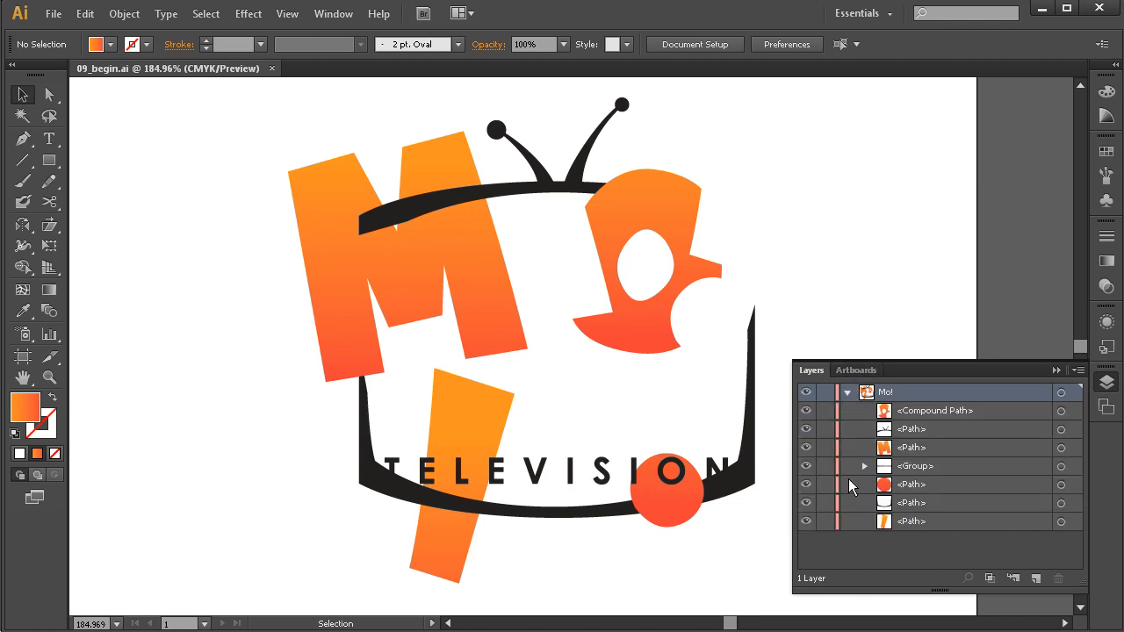
pyautogui.click(922, 409)
pyautogui.click(920, 431)
pyautogui.click(926, 467)
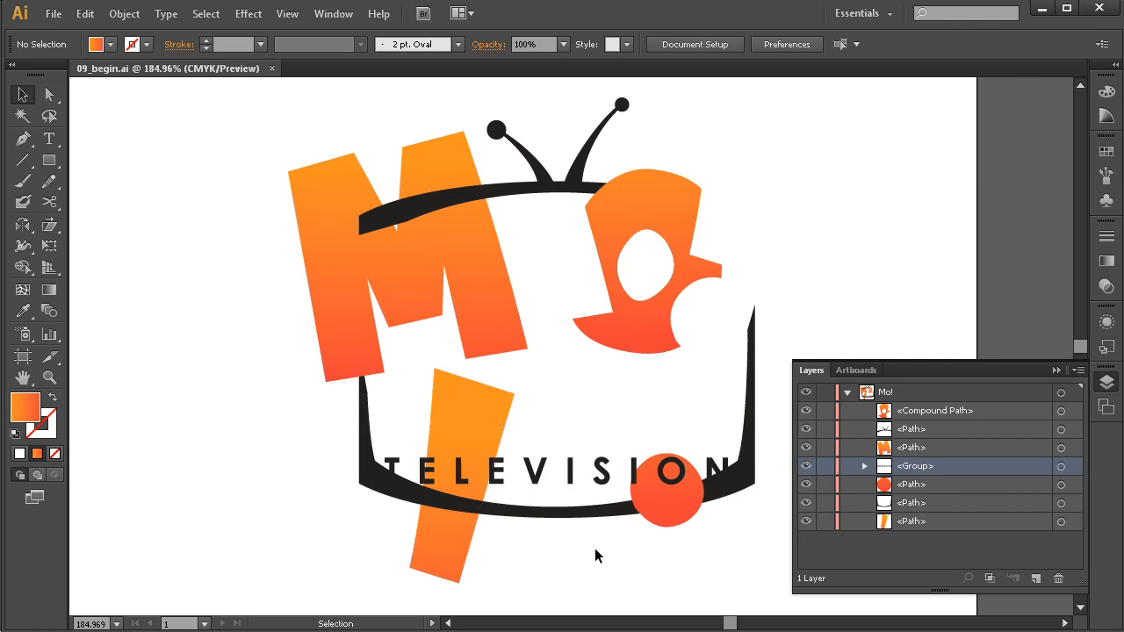
# Select the o, the whole logo, the M and the TELEVISION lettering in turn to check their selection markers in the layer list.
pyautogui.click(666, 197)
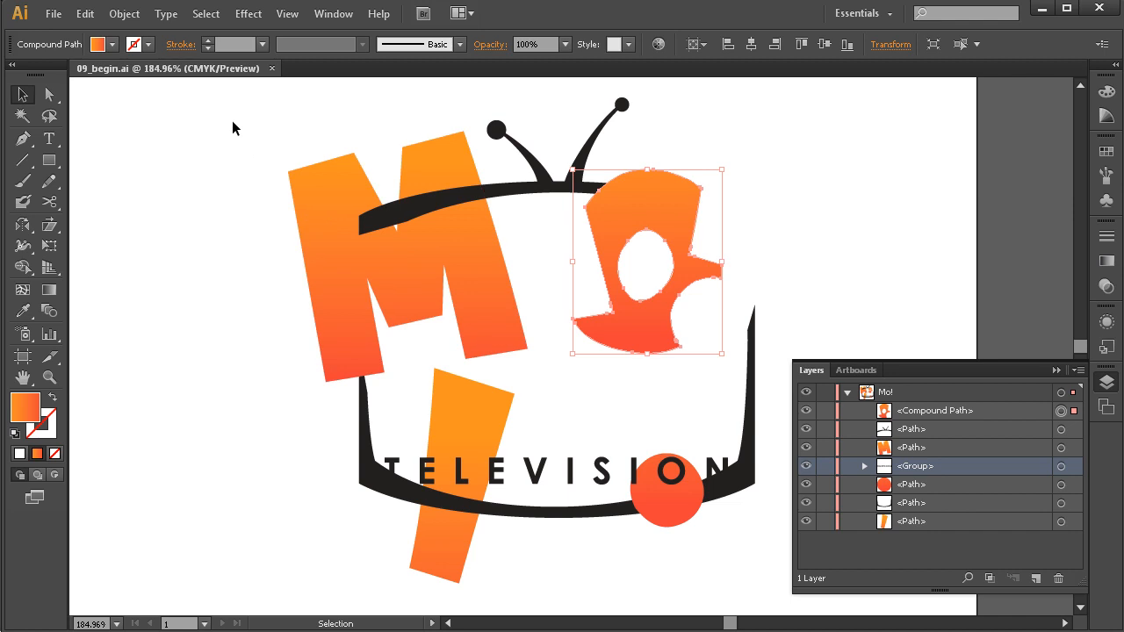
pyautogui.moveTo(230, 101); pyautogui.dragTo(780, 570)
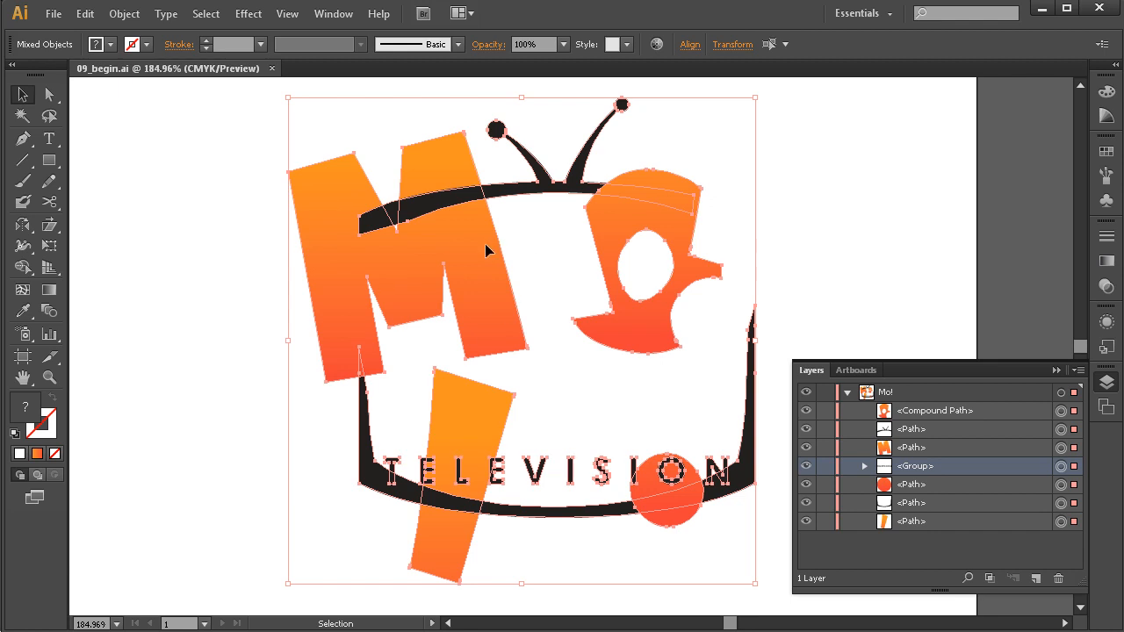
pyautogui.click(533, 284)
pyautogui.click(486, 283)
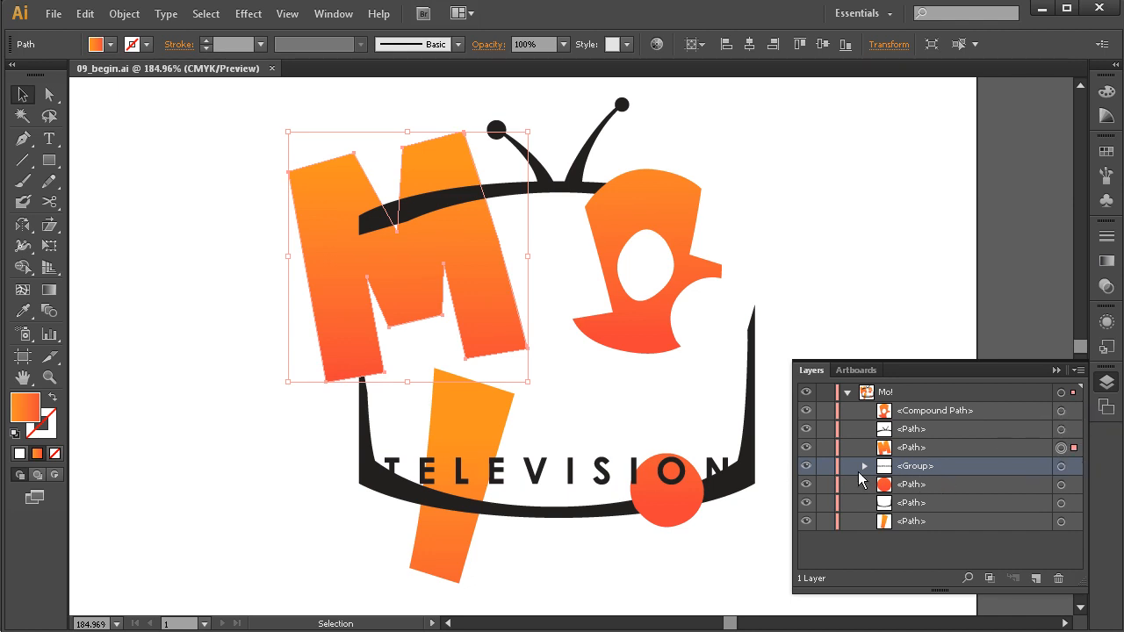
pyautogui.click(603, 470)
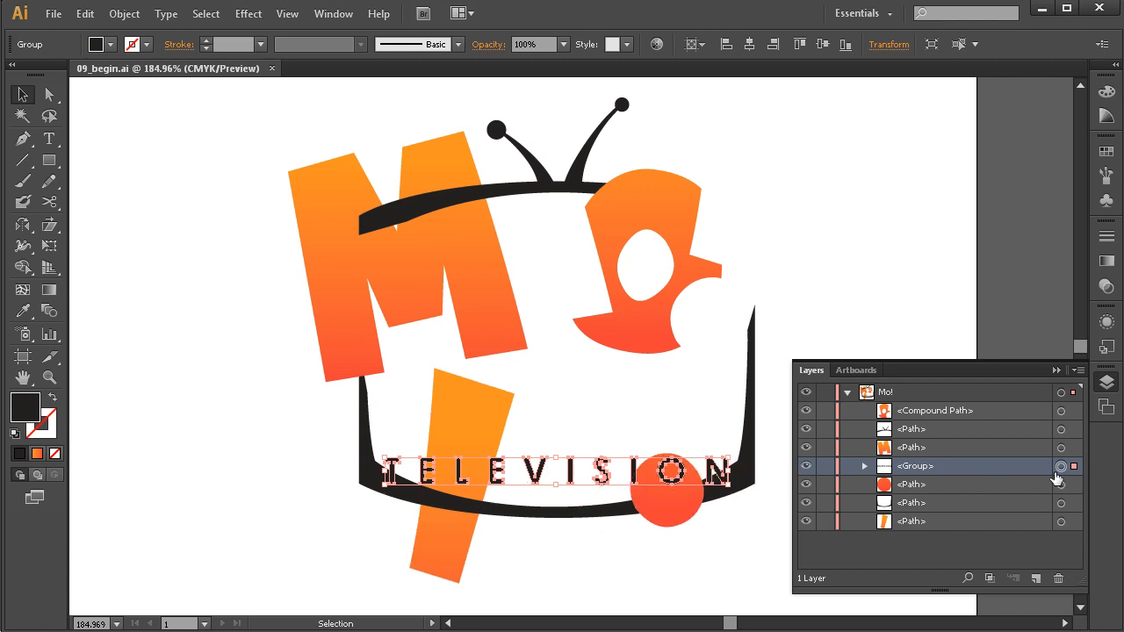
# Move the M path above all other objects in the Mo! layer's stacking order.
pyautogui.click(459, 231)
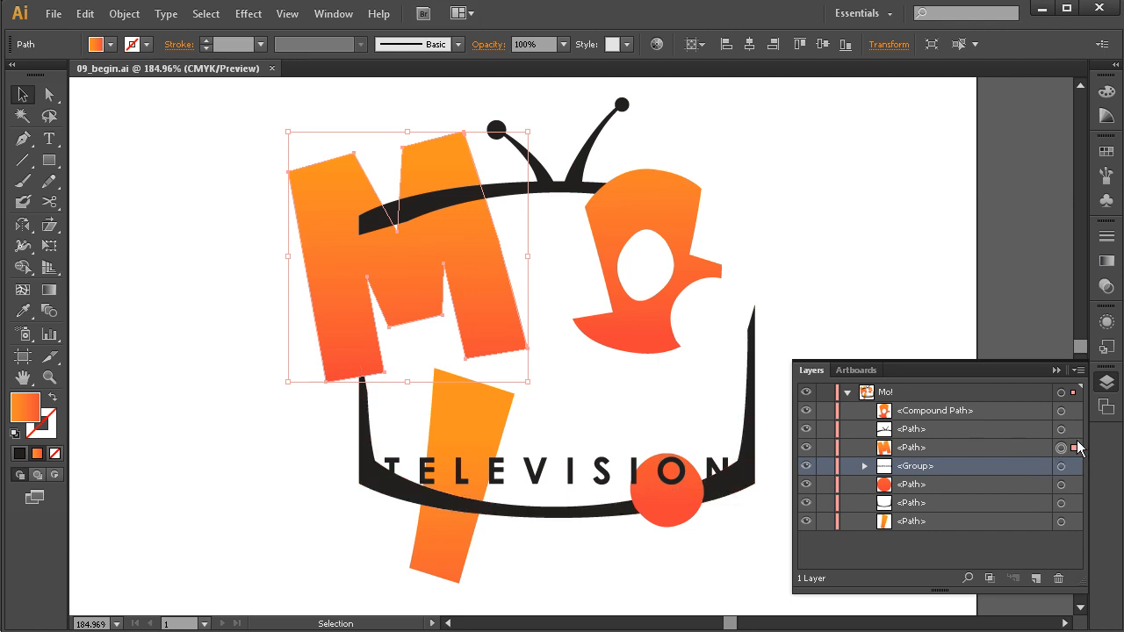
pyautogui.click(1027, 446)
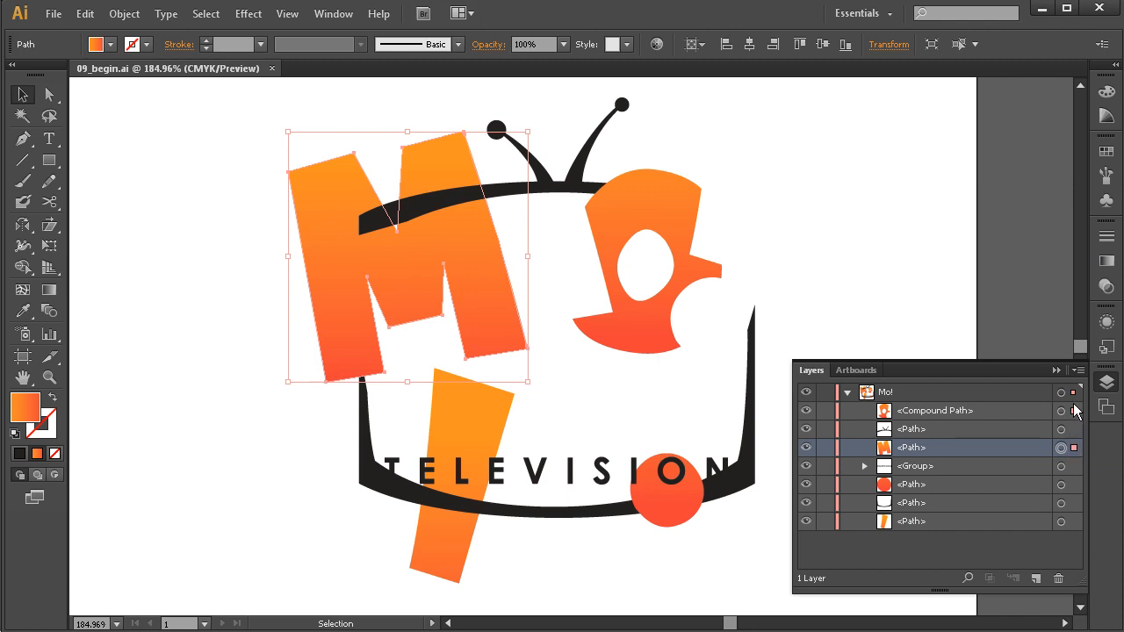
pyautogui.hotkey('ctrl', ']')
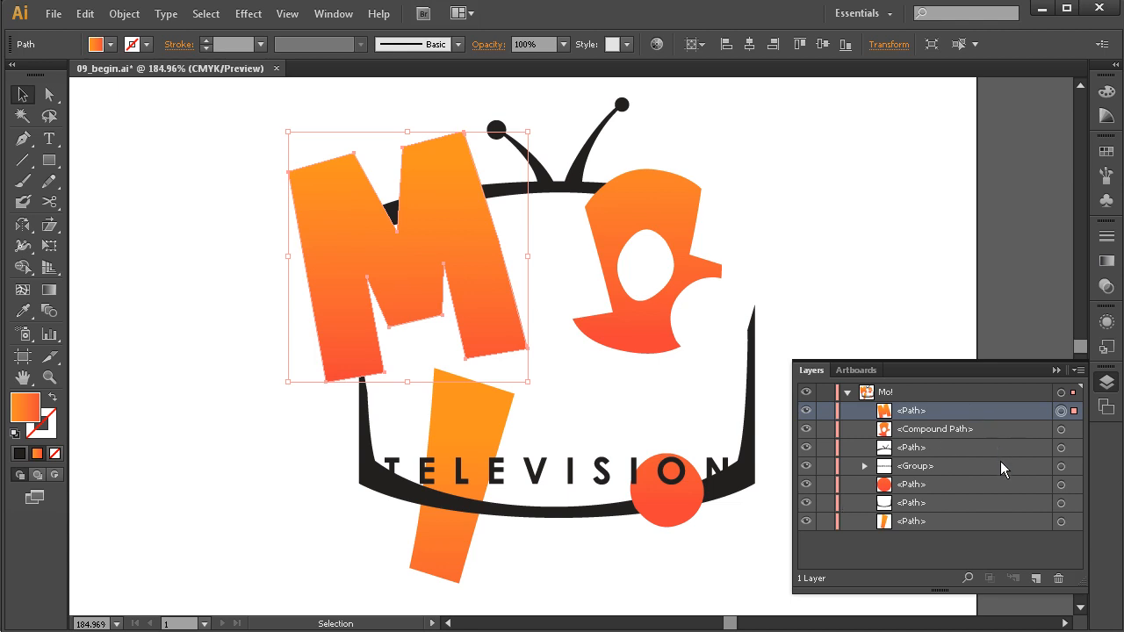
# Try moving the M, the o, the antenna path and the TELEVISION group together to the left, and undo the move.
pyautogui.keyDown('shift'); pyautogui.click(1074, 429); pyautogui.keyUp('shift')
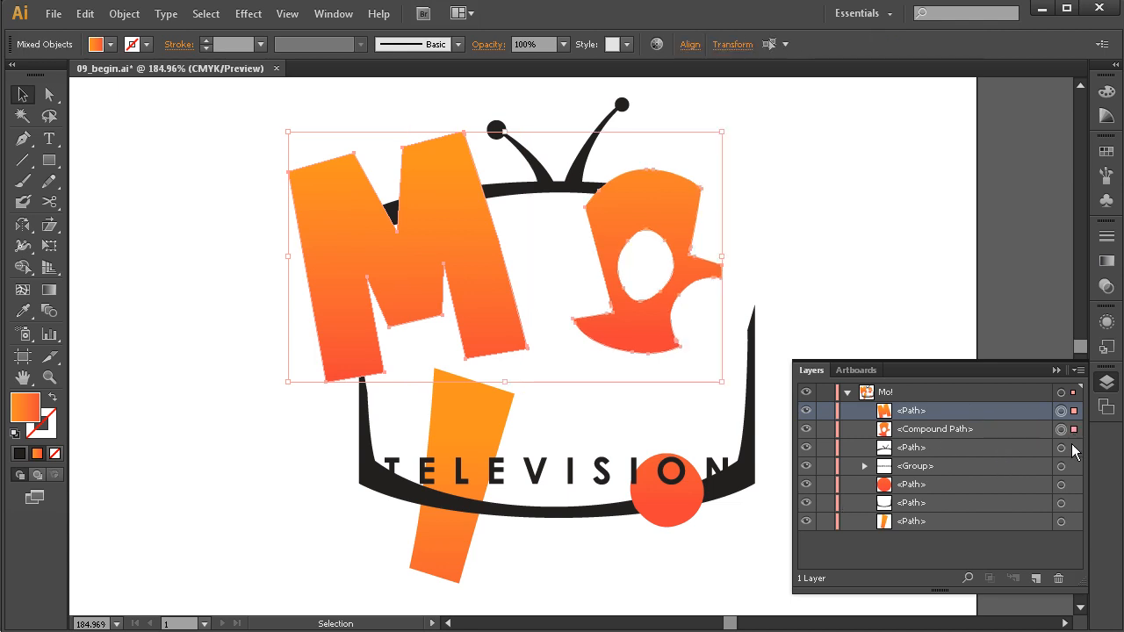
pyautogui.keyDown('shift'); pyautogui.click(1073, 447); pyautogui.keyUp('shift')
pyautogui.keyDown('shift'); pyautogui.click(1074, 466); pyautogui.keyUp('shift')
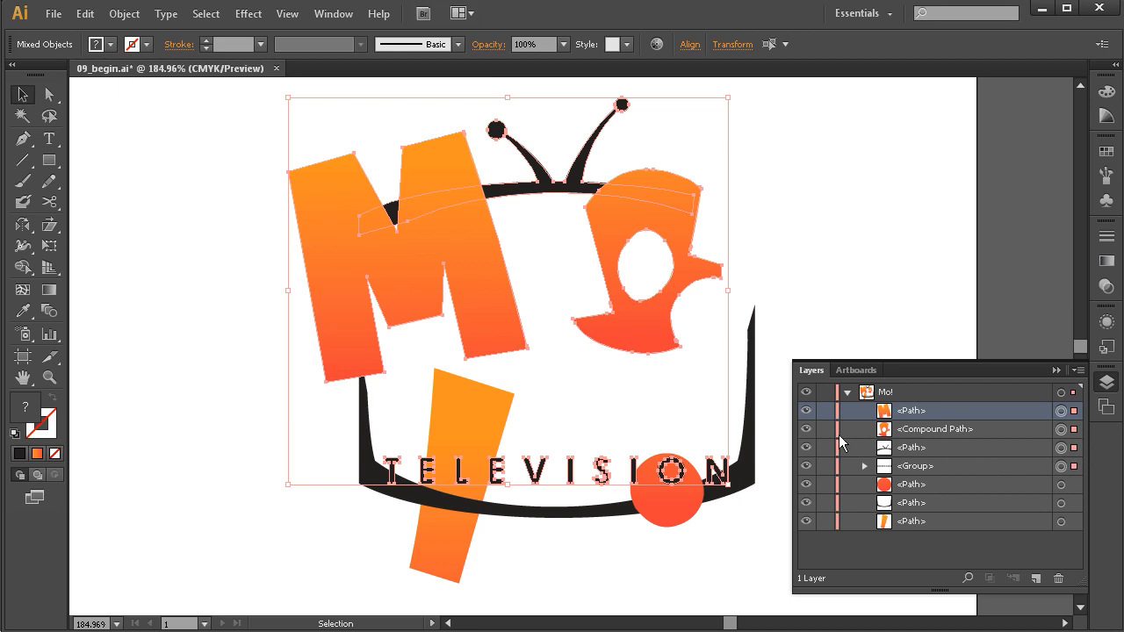
pyautogui.moveTo(635, 333); pyautogui.dragTo(435, 341)
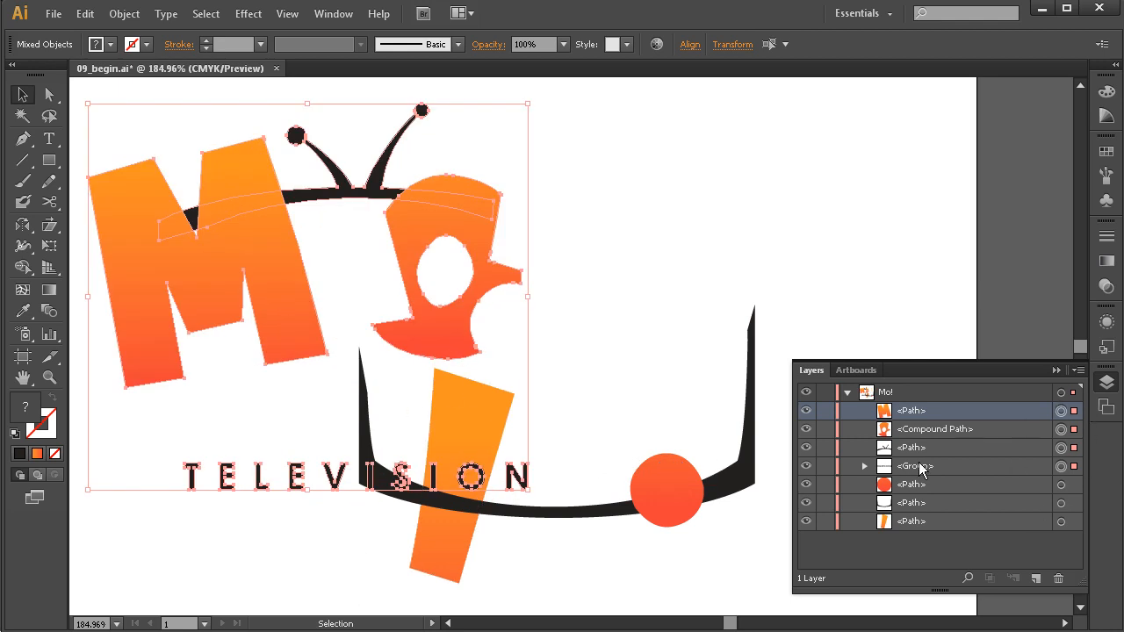
pyautogui.hotkey('ctrl', 'z')
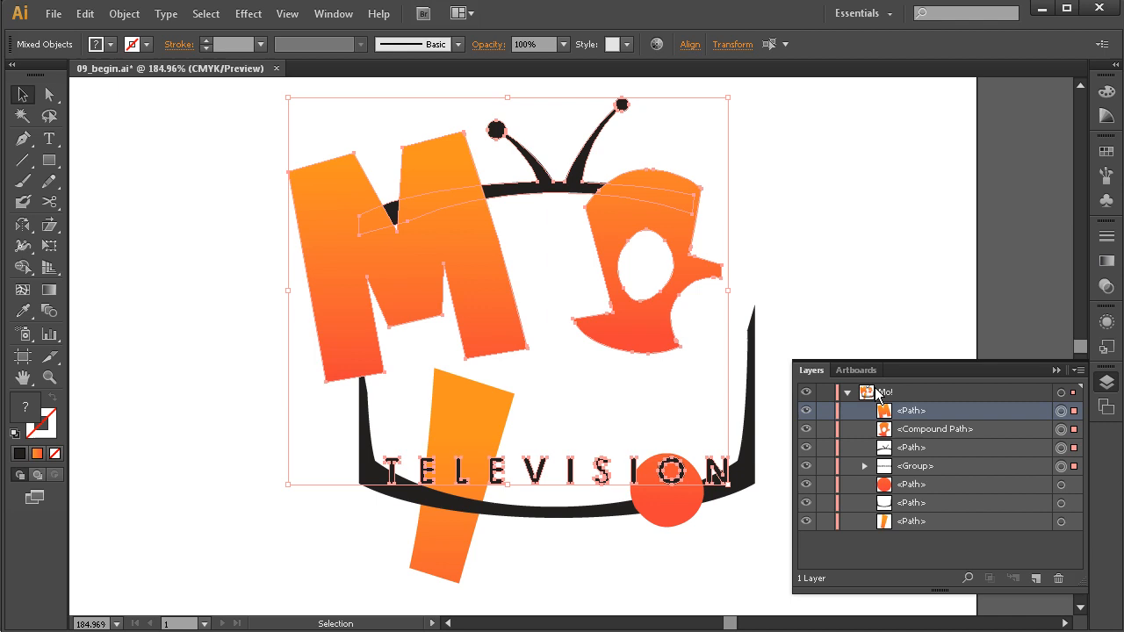
pyautogui.click(781, 262)
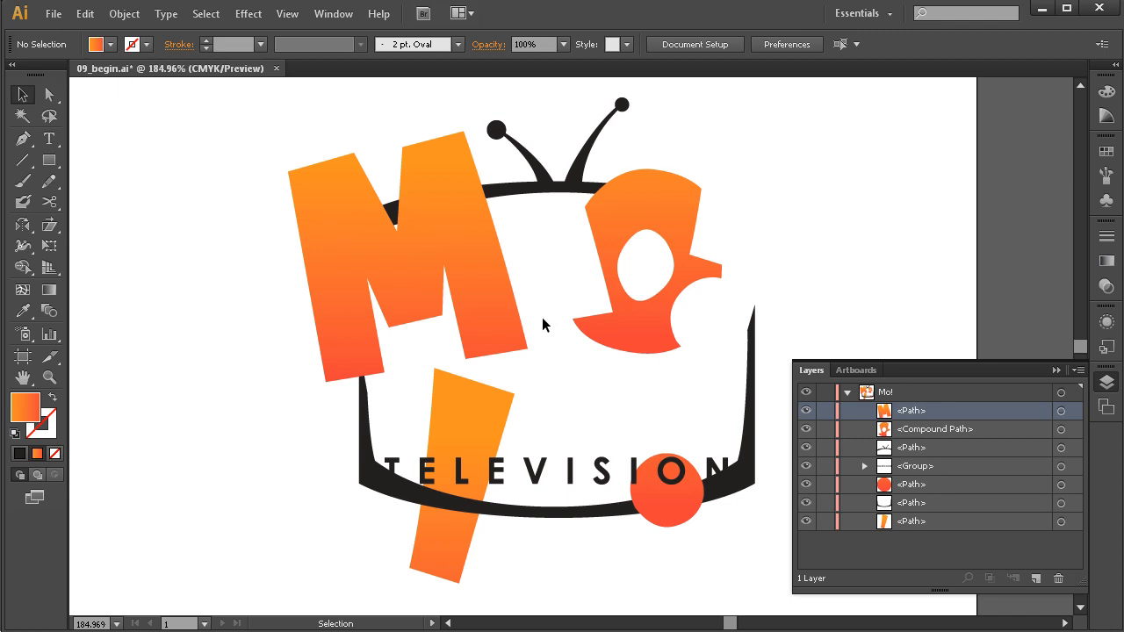
# Select the M, the o and the exclamation mark's stroke one after another to check each one's layer entry.
pyautogui.click(486, 278)
pyautogui.click(632, 329)
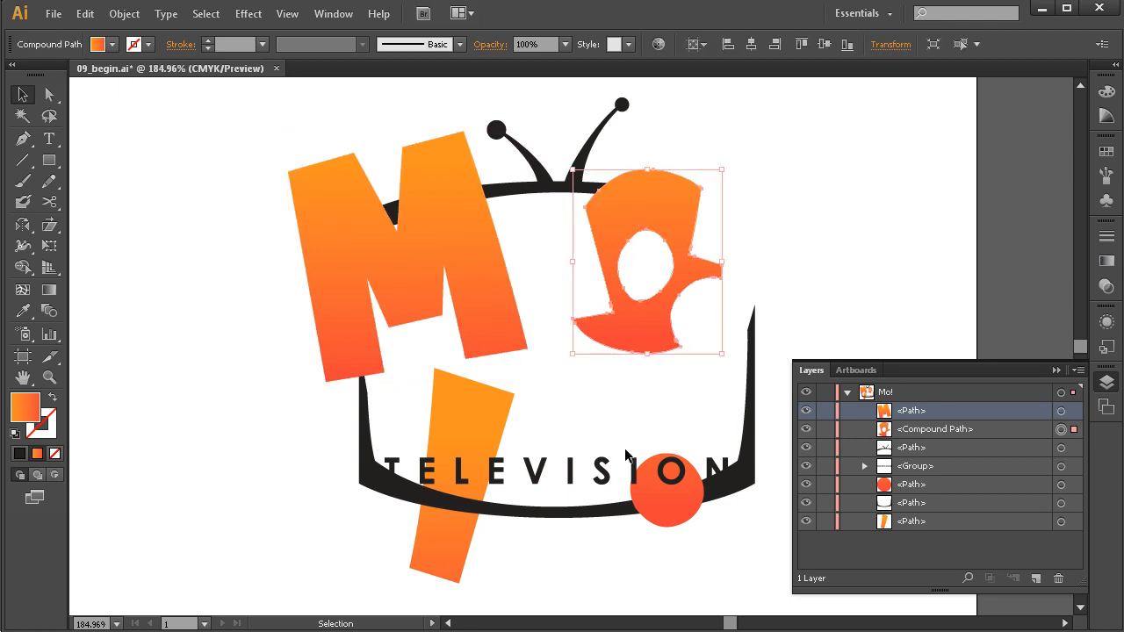
pyautogui.click(476, 440)
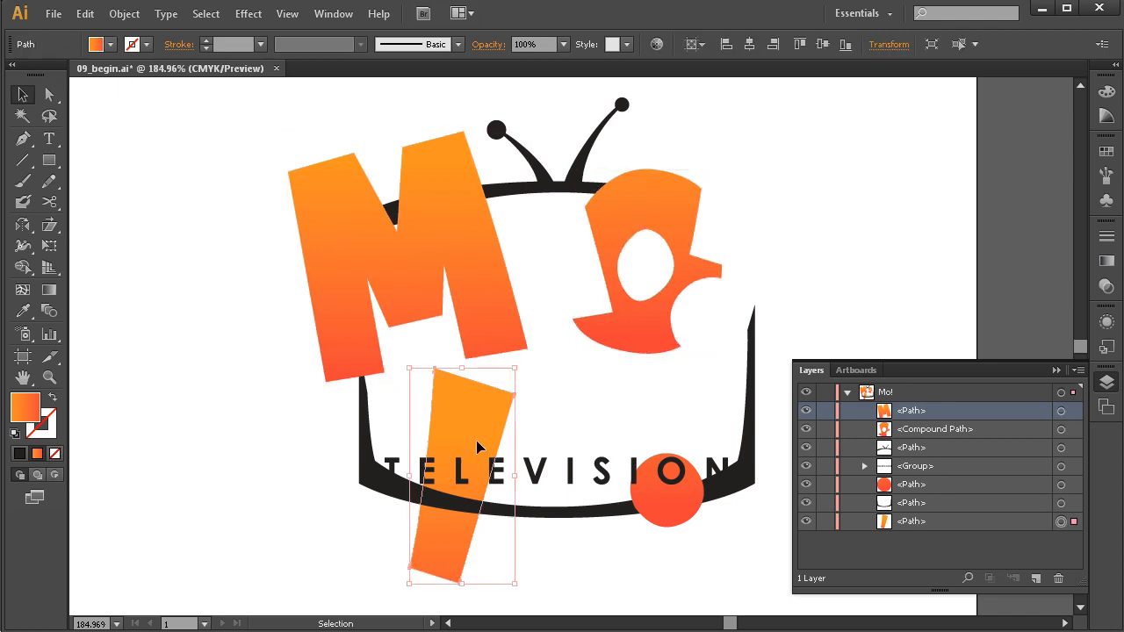
# Select the TELEVISION lettering and expand its group in the layer list to examine the individual letter paths.
pyautogui.click(570, 474)
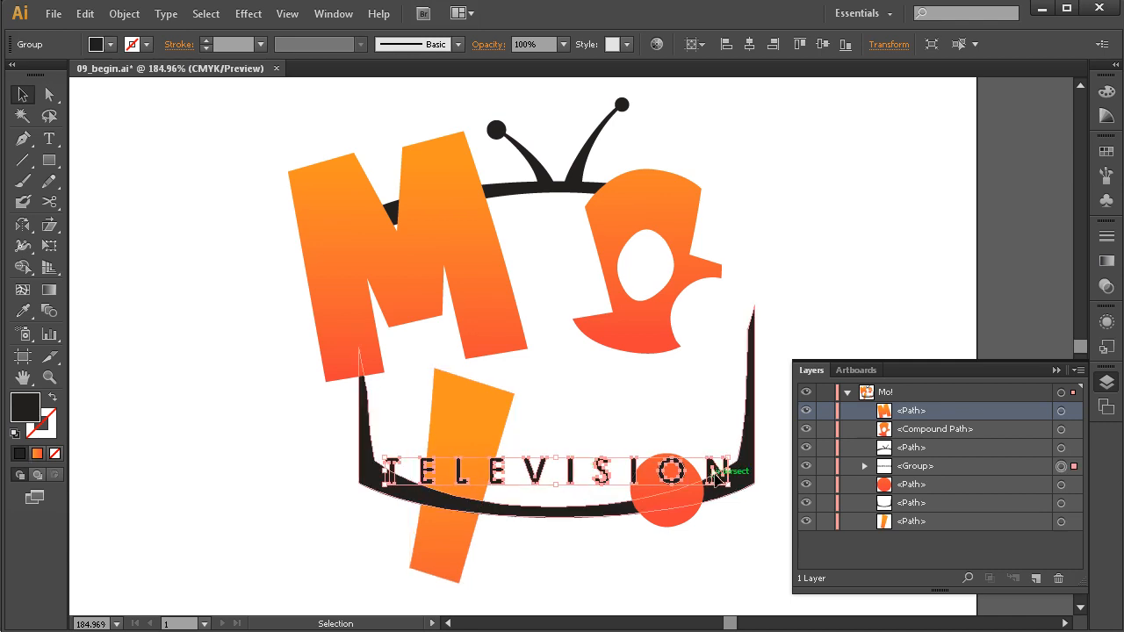
pyautogui.click(917, 468)
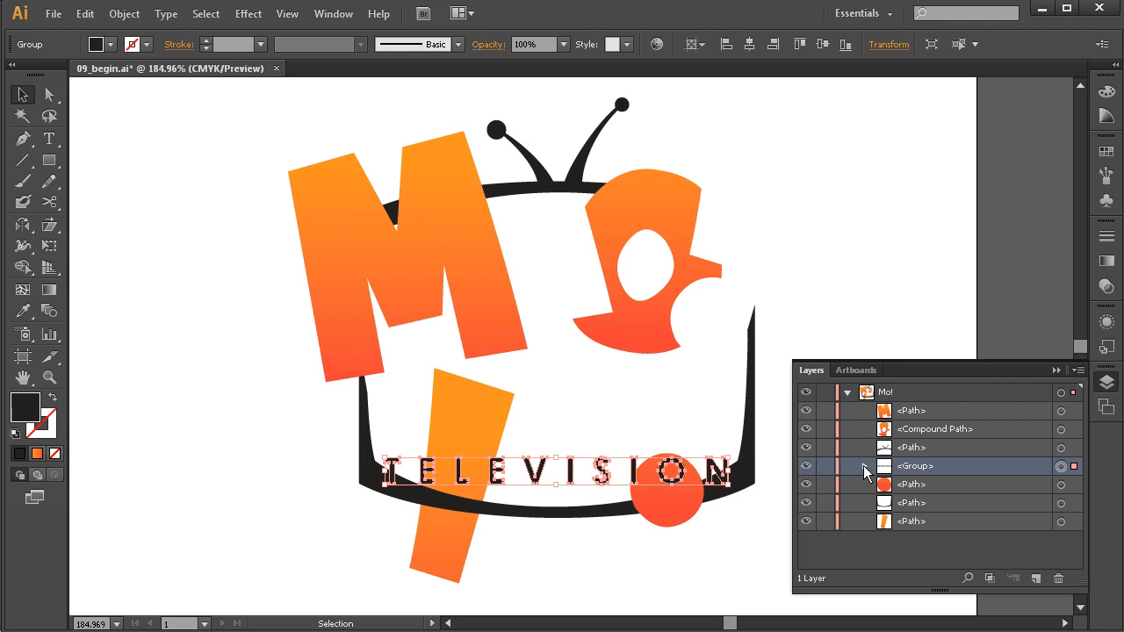
pyautogui.click(865, 468)
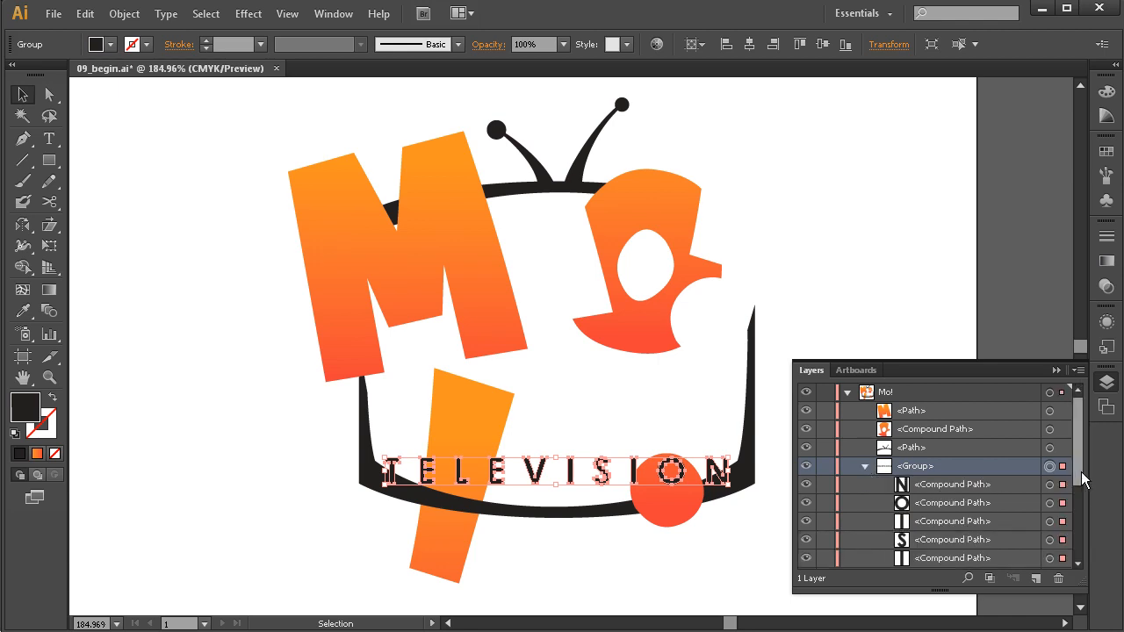
pyautogui.moveTo(1077, 475)
pyautogui.mouseDown()
pyautogui.moveTo(1073, 552)
pyautogui.moveTo(1075, 461)
pyautogui.mouseUp()
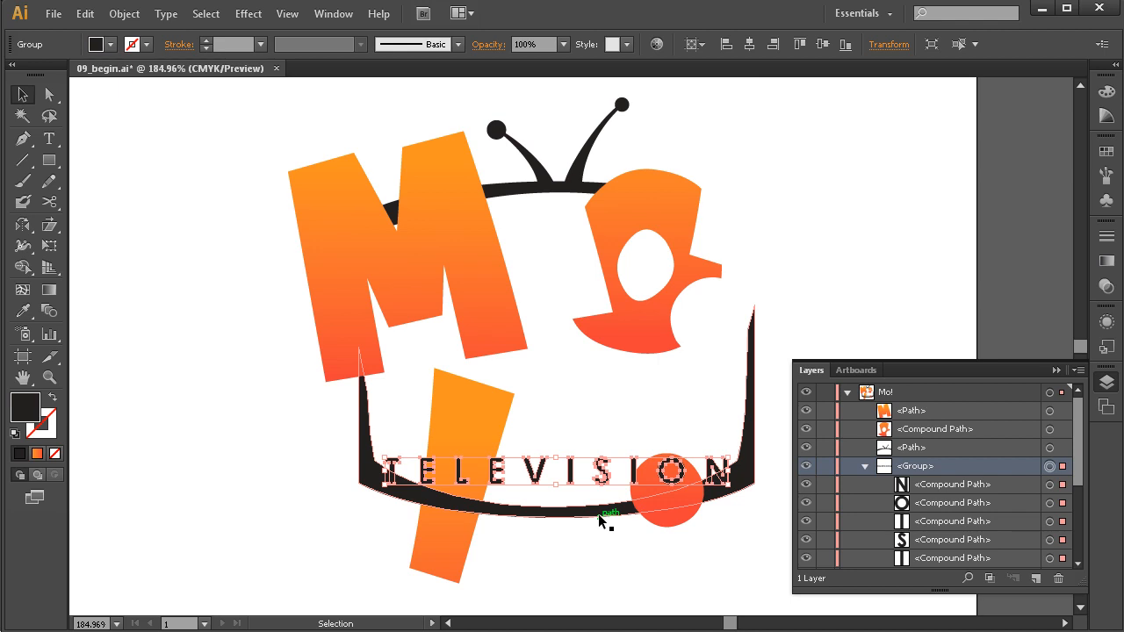
pyautogui.click(778, 213)
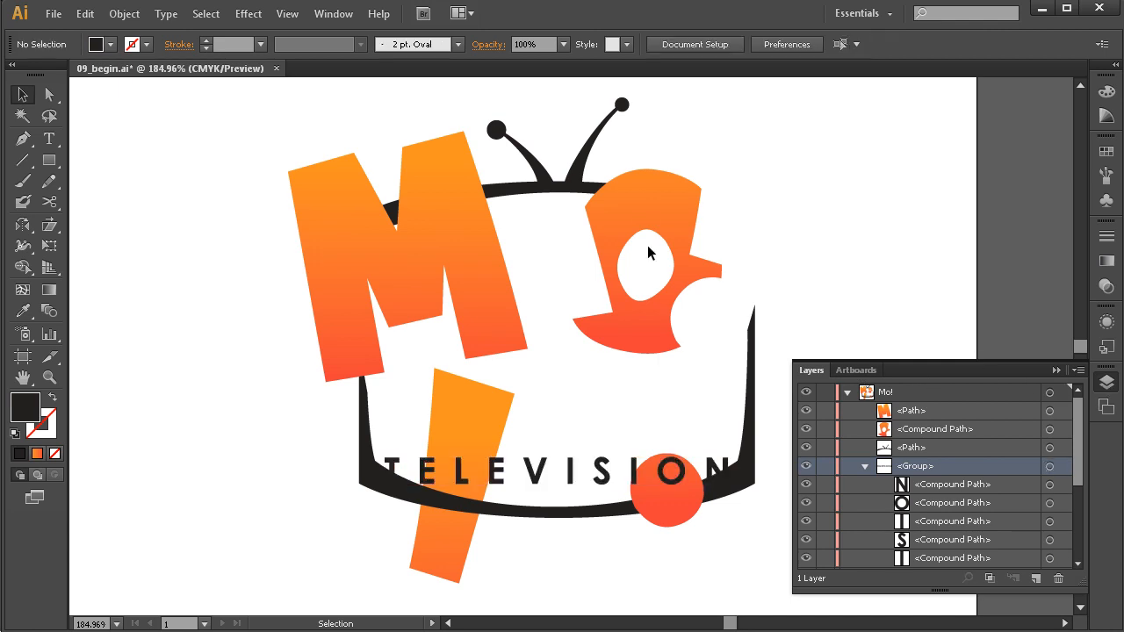
# Group the M and the o, and check the new group's appearance attributes.
pyautogui.click(652, 208)
pyautogui.keyDown('shift'); pyautogui.click(441, 243); pyautogui.keyUp('shift')
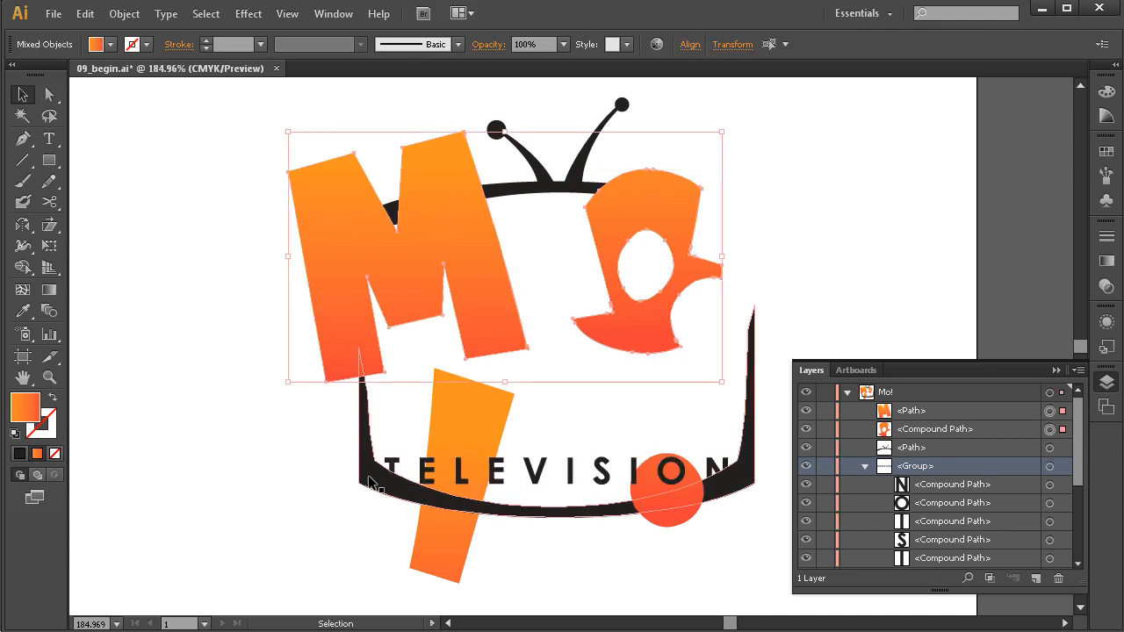
pyautogui.click(123, 14)
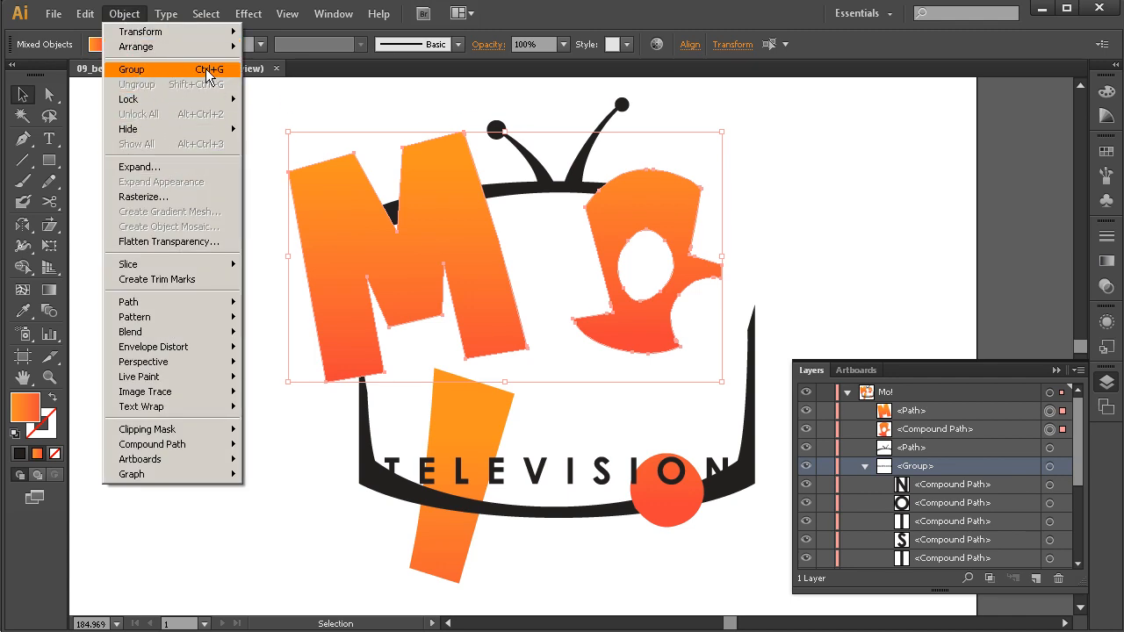
pyautogui.click(209, 69)
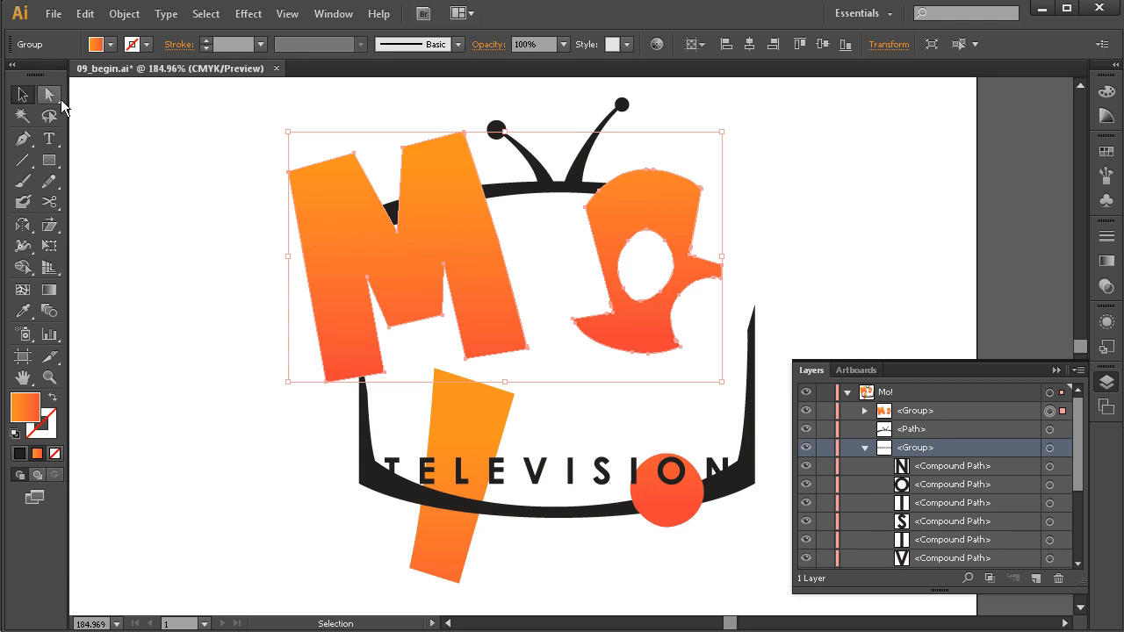
pyautogui.click(1106, 322)
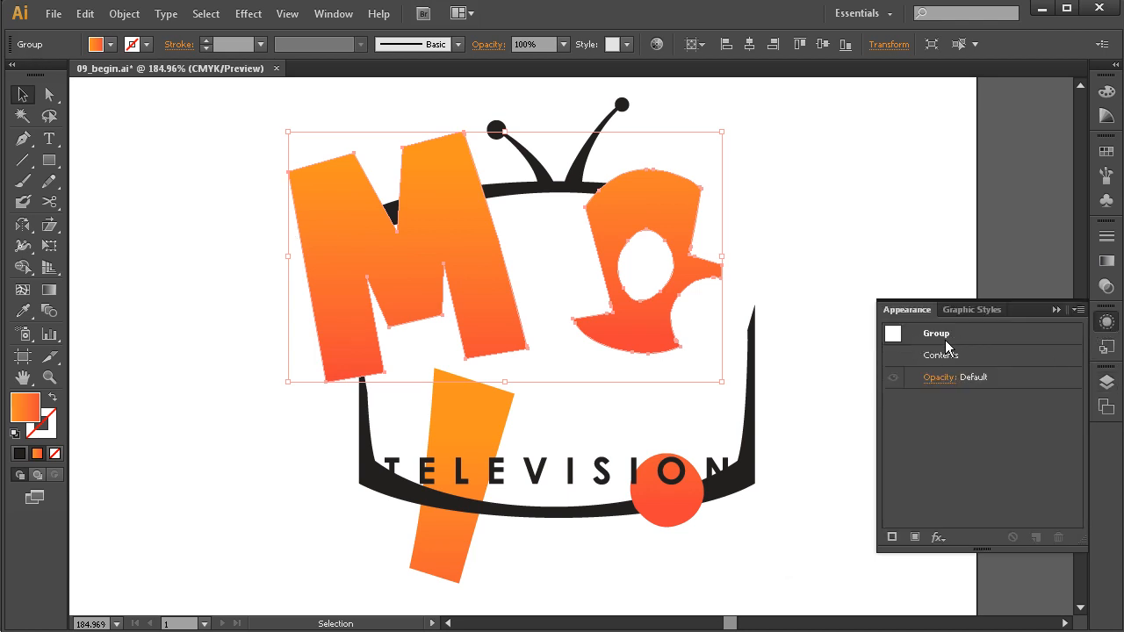
pyautogui.click(1105, 382)
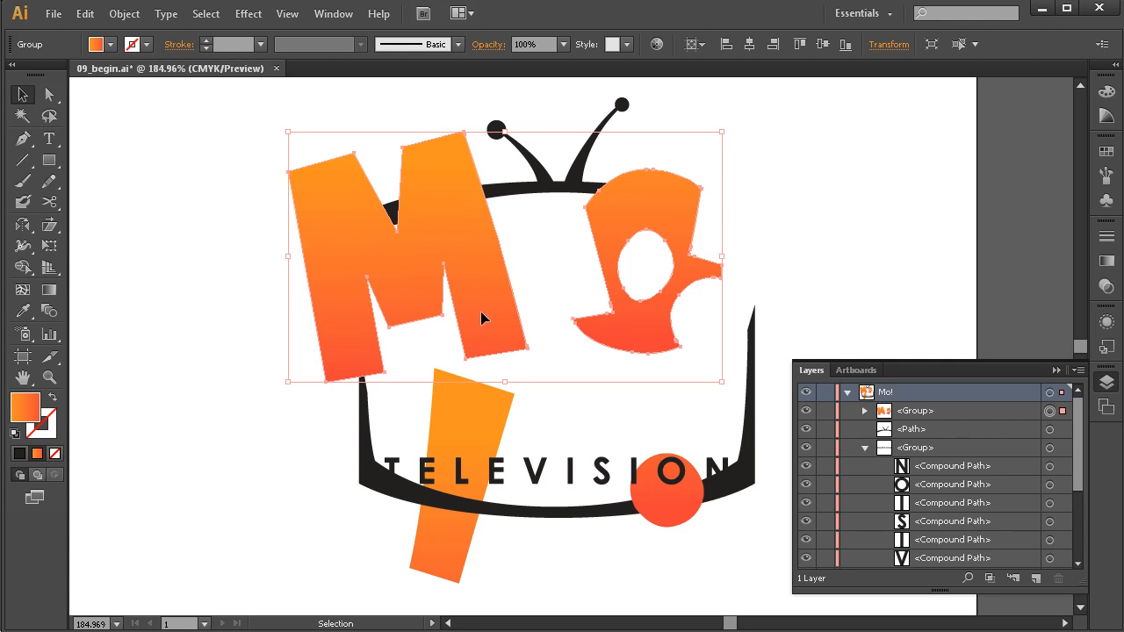
# Ungroup the M and the o into separate objects.
pyautogui.click(242, 265)
pyautogui.click(402, 263)
pyautogui.click(123, 13)
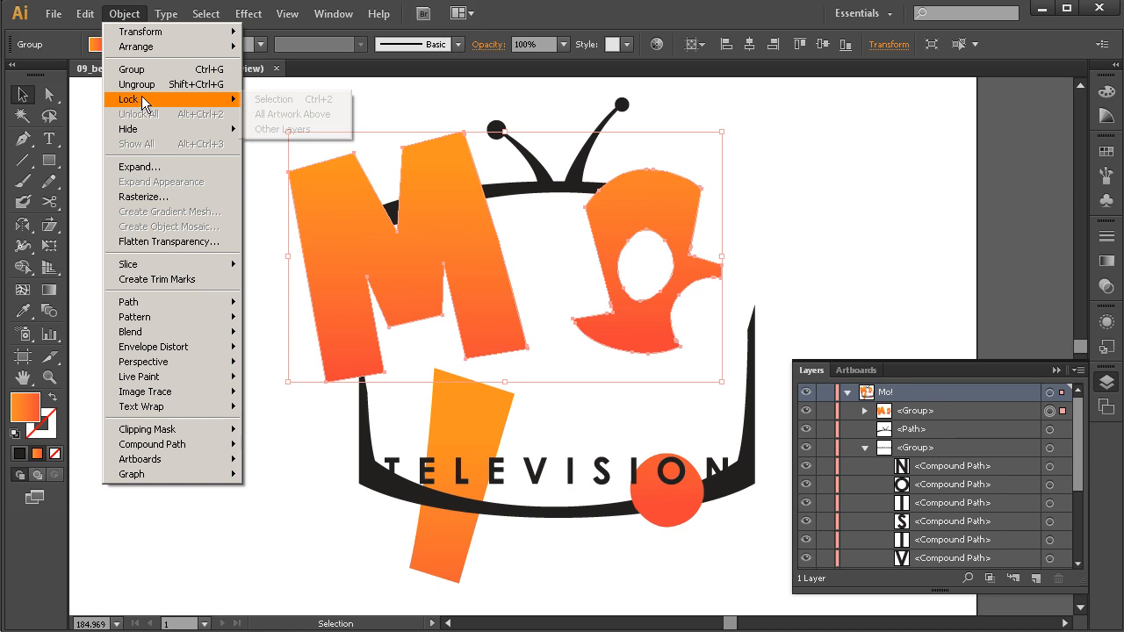
pyautogui.click(209, 84)
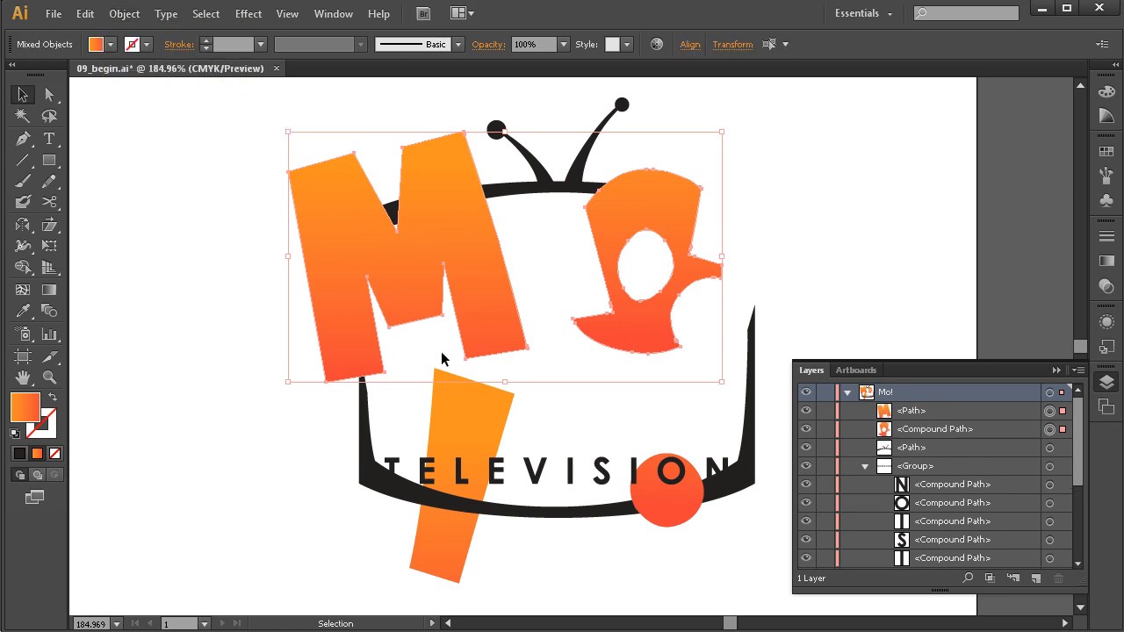
# Group the M, the o and the antenna path together.
pyautogui.click(545, 238)
pyautogui.moveTo(759, 113); pyautogui.dragTo(324, 300)
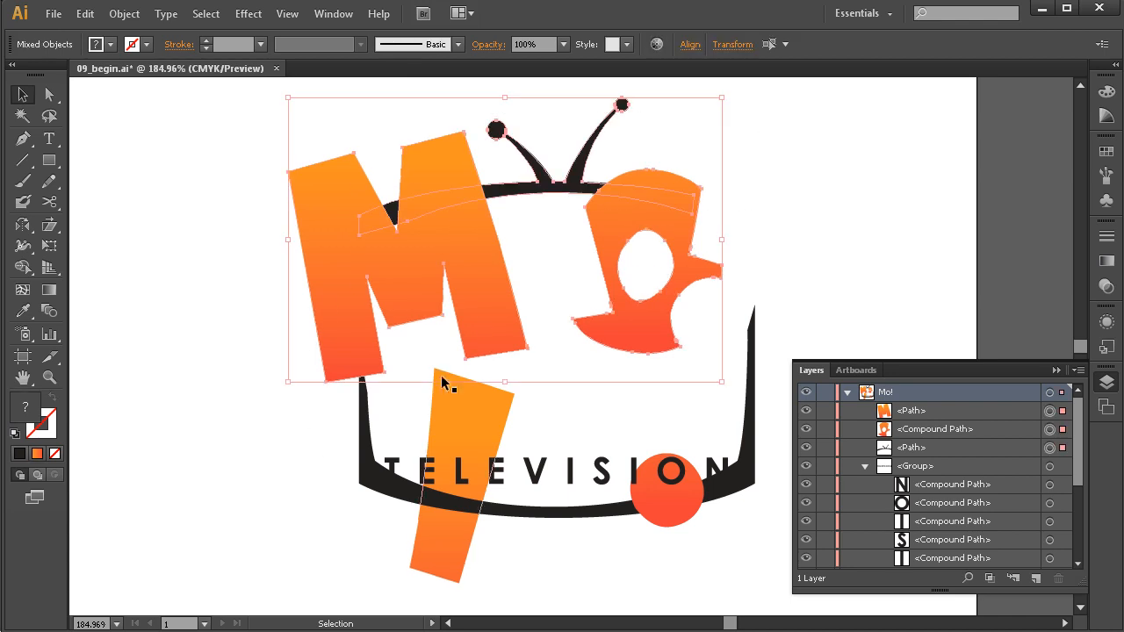
pyautogui.hotkey('ctrl', 'g')
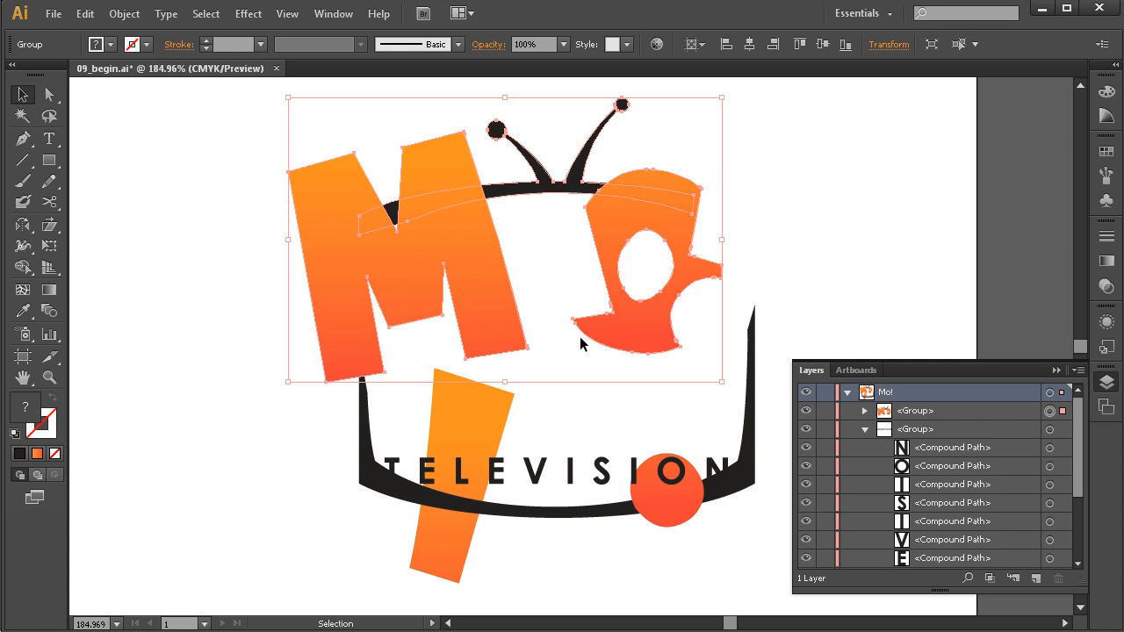
# Move the group of the M, the o and the antenna slightly to the right and deselect it.
pyautogui.click(796, 195)
pyautogui.click(489, 263)
pyautogui.moveTo(489, 262)
pyautogui.mouseDown()
pyautogui.moveTo(466, 245)
pyautogui.moveTo(506, 265)
pyautogui.mouseUp()
pyautogui.click(785, 225)
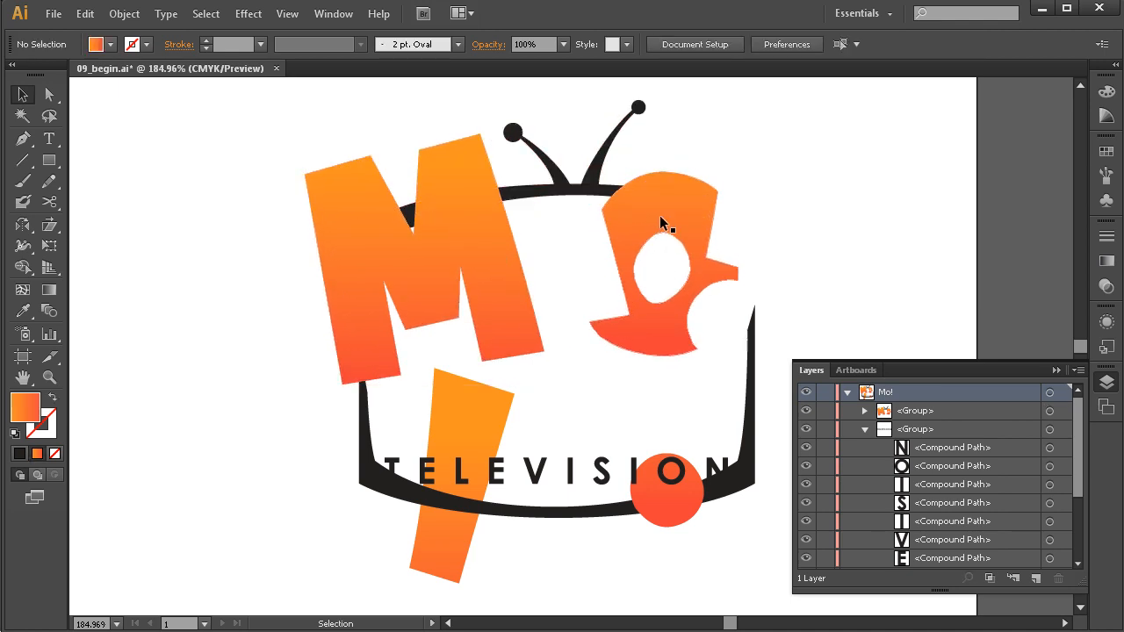
# Expand the new group in the layer list and compare selecting only the o's compound path with selecting the whole group.
pyautogui.click(660, 219)
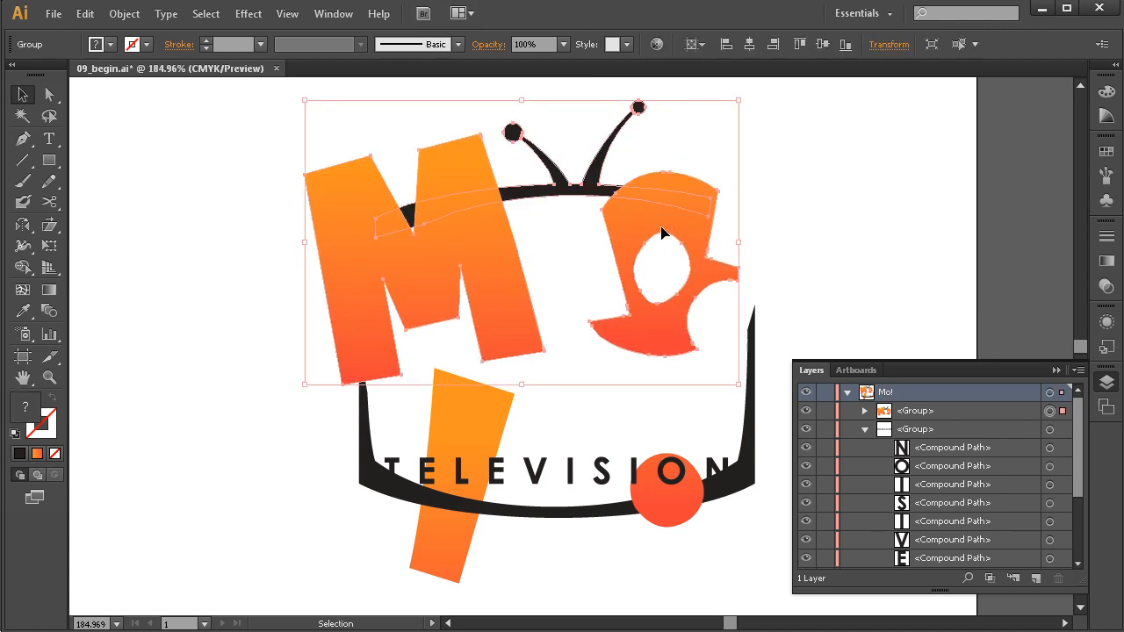
pyautogui.click(794, 253)
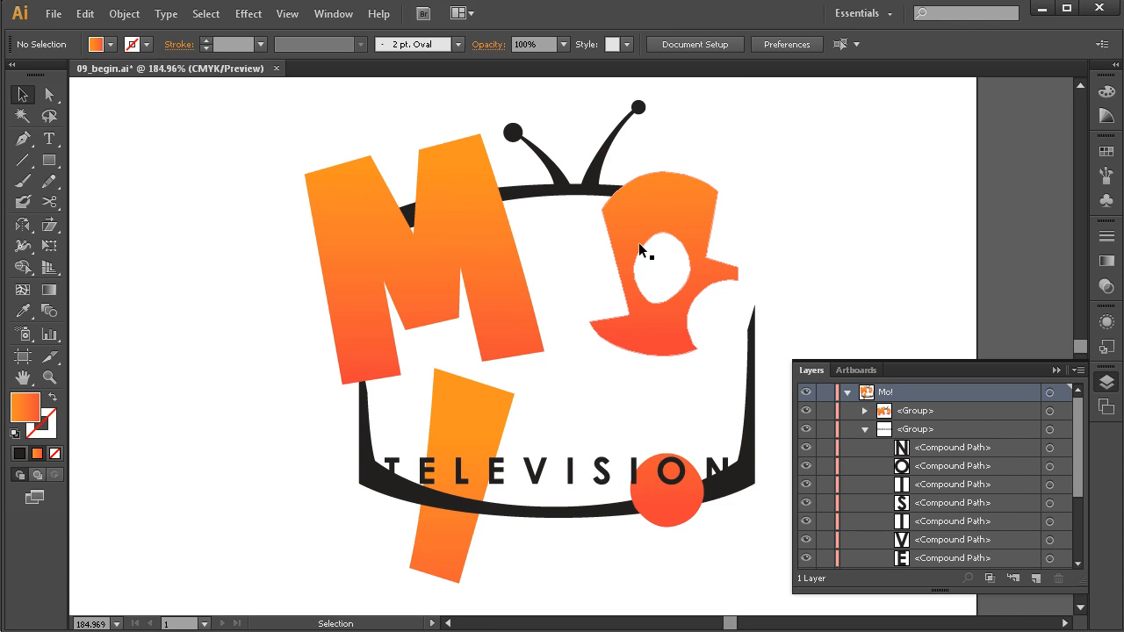
pyautogui.click(865, 411)
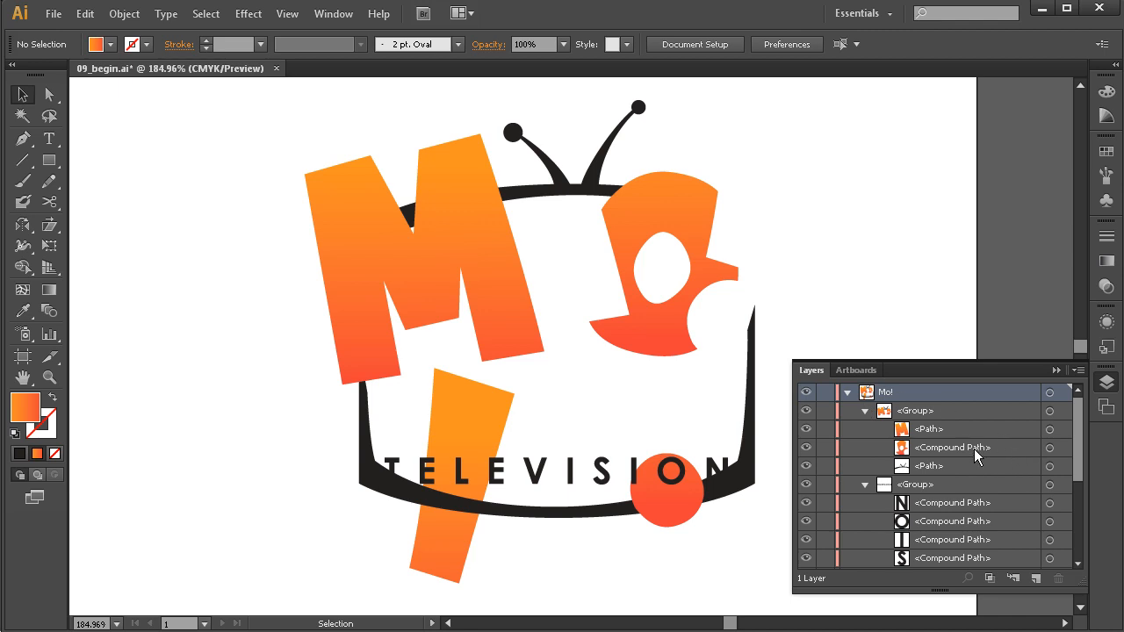
pyautogui.click(1059, 448)
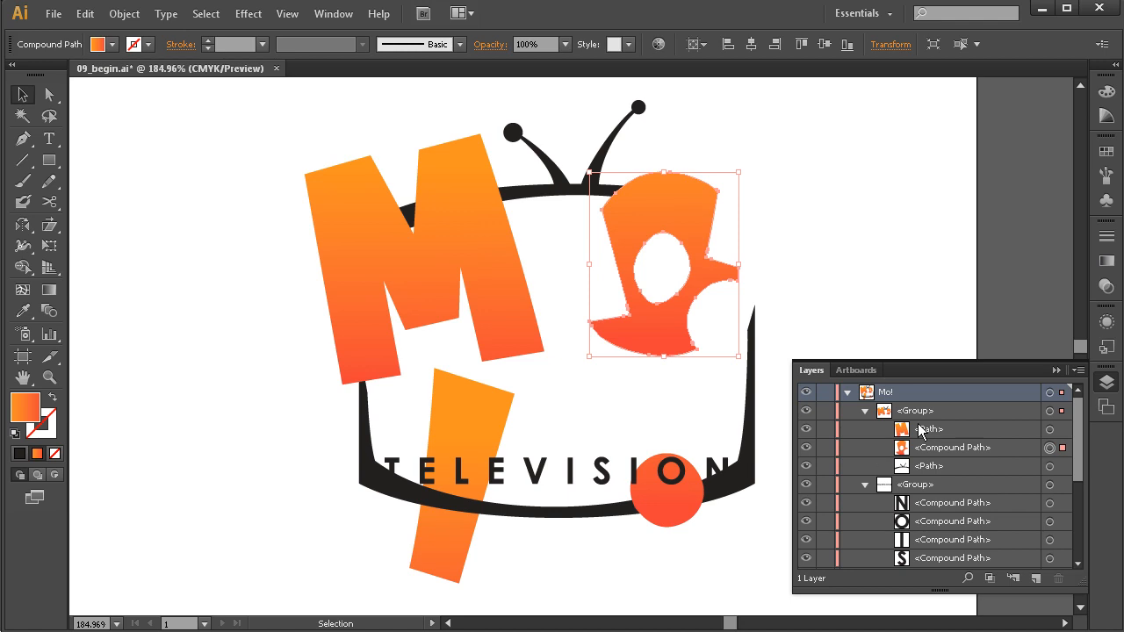
pyautogui.click(708, 317)
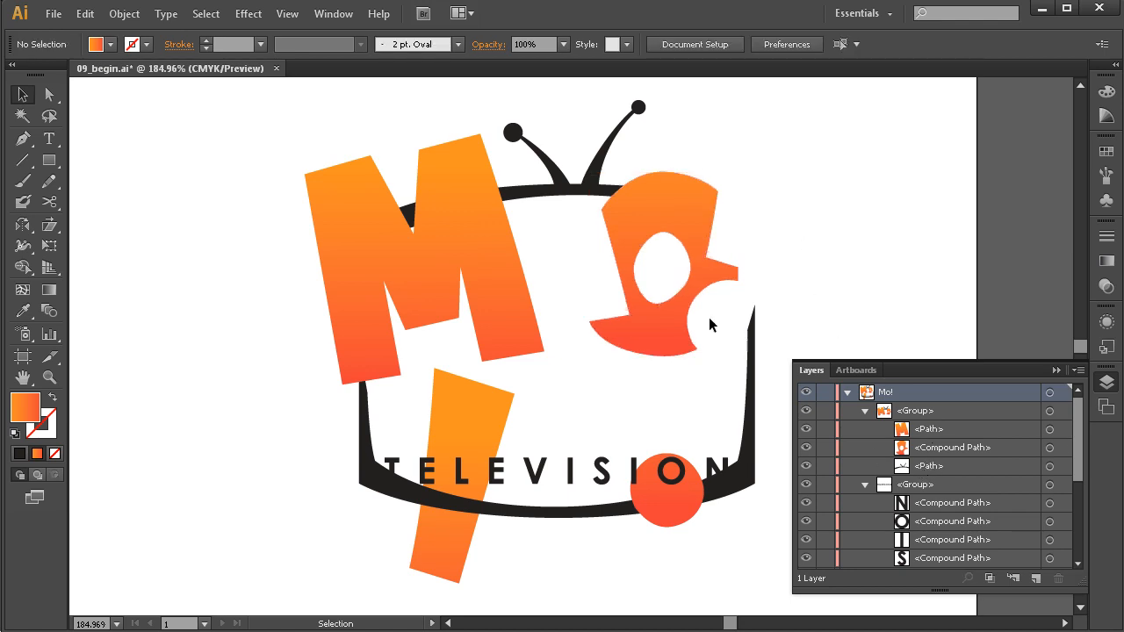
pyautogui.click(636, 218)
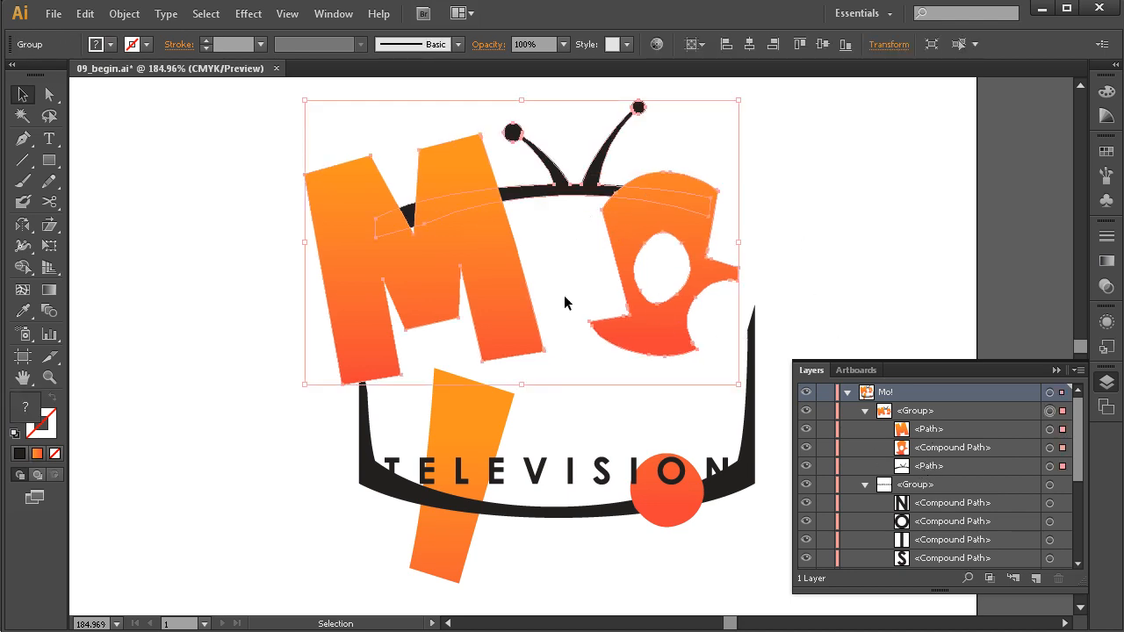
# Isolate the group of the M, the o and the antenna, and select its letters individually.
pyautogui.doubleClick(484, 230)
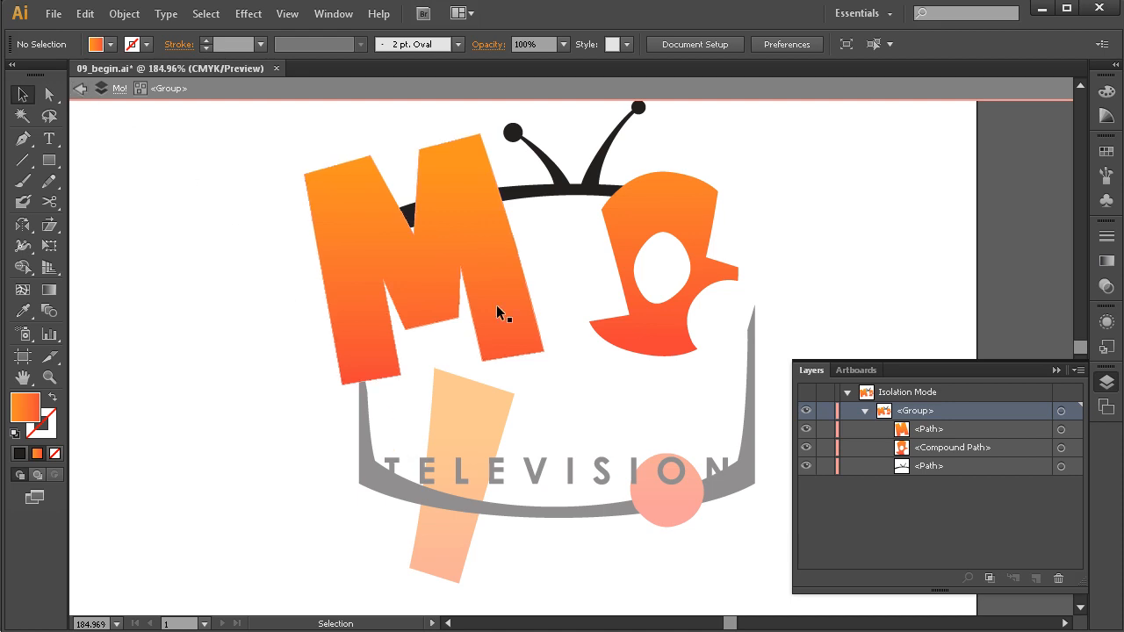
pyautogui.click(690, 203)
pyautogui.click(777, 201)
pyautogui.click(484, 241)
pyautogui.click(669, 151)
pyautogui.click(640, 218)
pyautogui.click(484, 237)
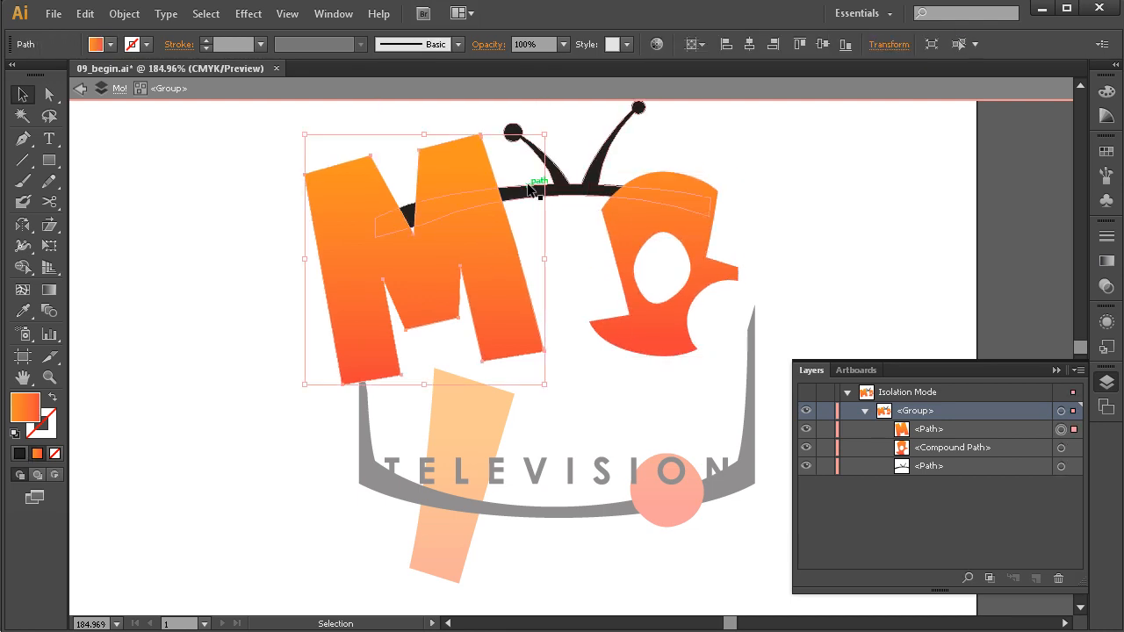
# Select the antenna path inside the isolated group, and move the o a short distance downward.
pyautogui.click(535, 188)
pyautogui.moveTo(672, 221); pyautogui.dragTo(677, 268)
pyautogui.click(690, 359)
# Try to select the dimmed exclamation mark, TELEVISION lettering and TV frame outside the isolated group.
pyautogui.moveTo(450, 443); pyautogui.dragTo(514, 529)
pyautogui.moveTo(469, 419); pyautogui.dragTo(508, 472)
pyautogui.moveTo(702, 421); pyautogui.dragTo(688, 446)
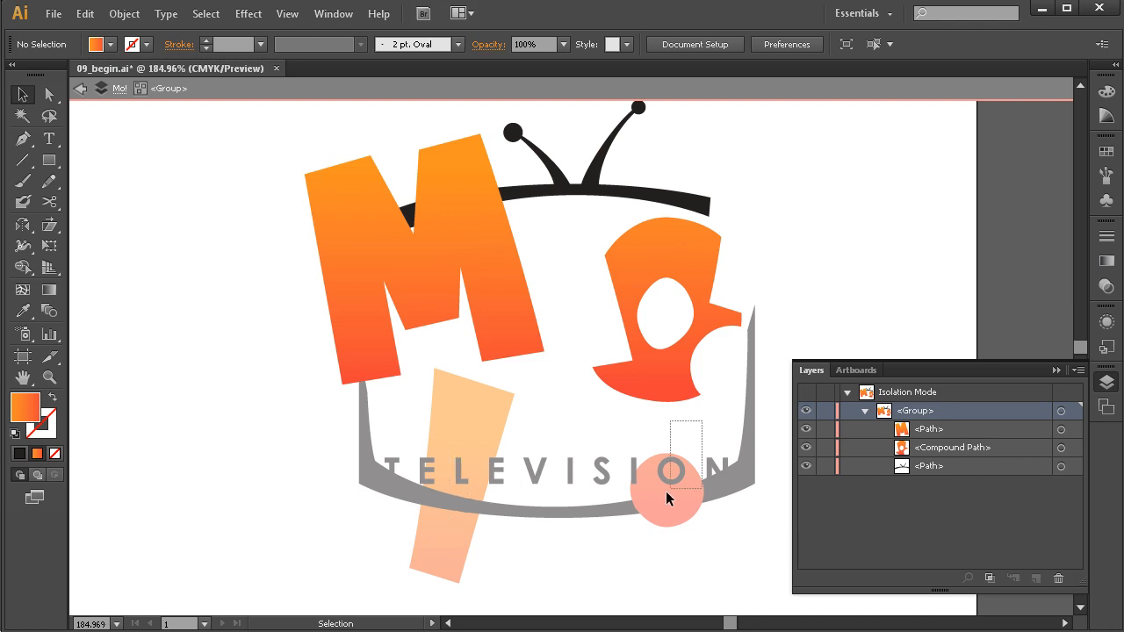
pyautogui.moveTo(738, 414); pyautogui.dragTo(695, 511)
pyautogui.moveTo(766, 331); pyautogui.dragTo(730, 426)
pyautogui.moveTo(425, 409); pyautogui.dragTo(533, 543)
pyautogui.moveTo(370, 439); pyautogui.dragTo(441, 507)
# Exit isolation mode back to the full artwork, and briefly isolate the group again and leave it.
pyautogui.click(78, 89)
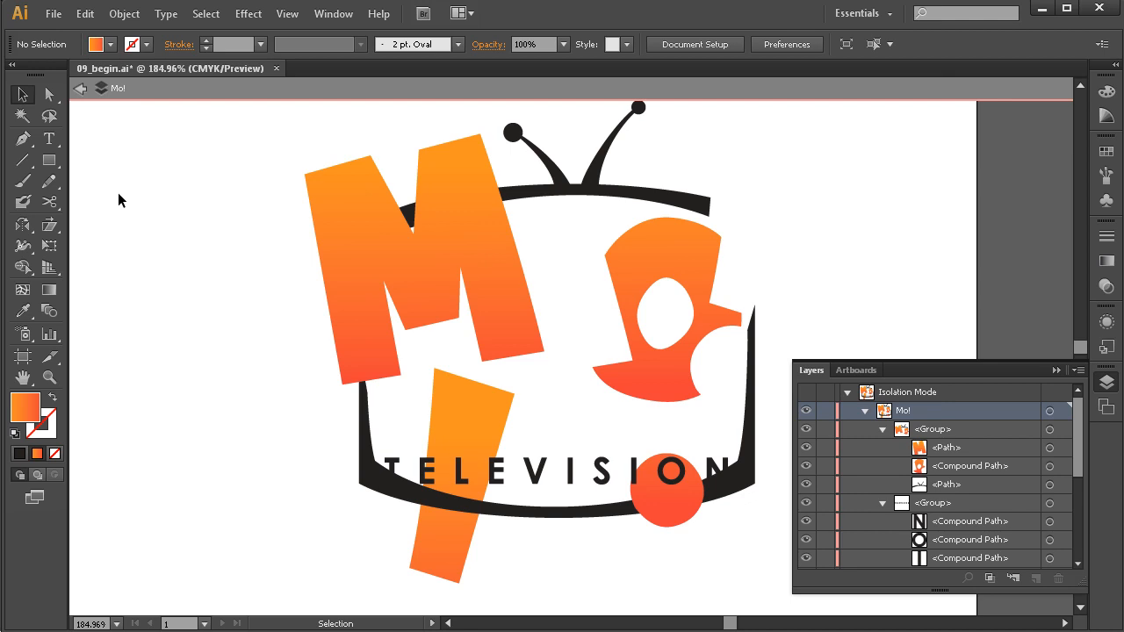
pyautogui.click(79, 89)
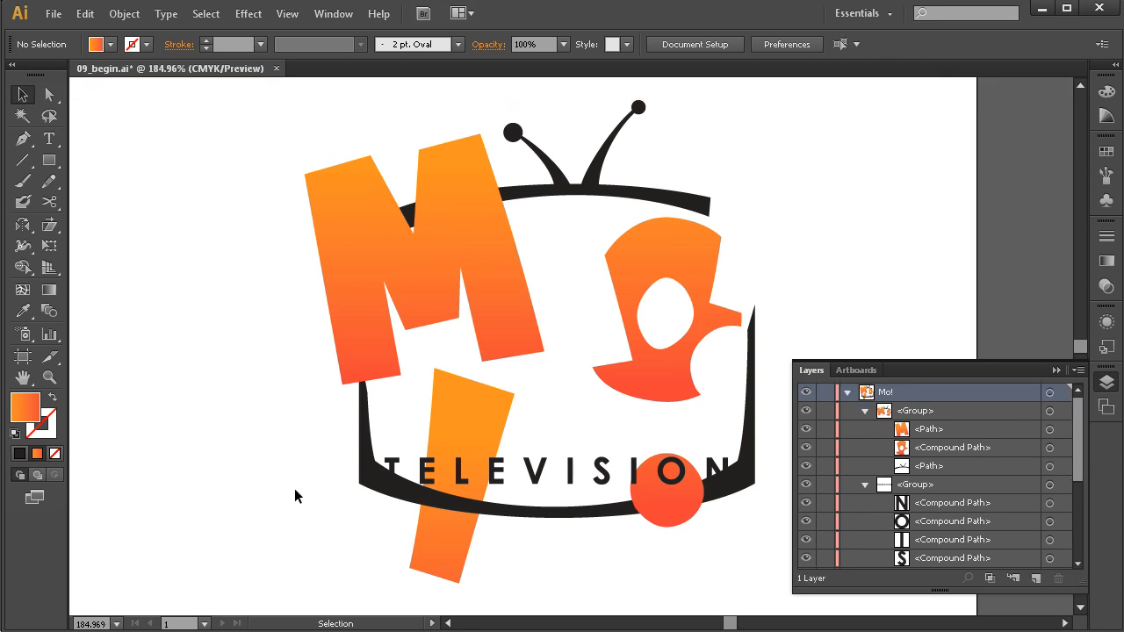
pyautogui.doubleClick(484, 272)
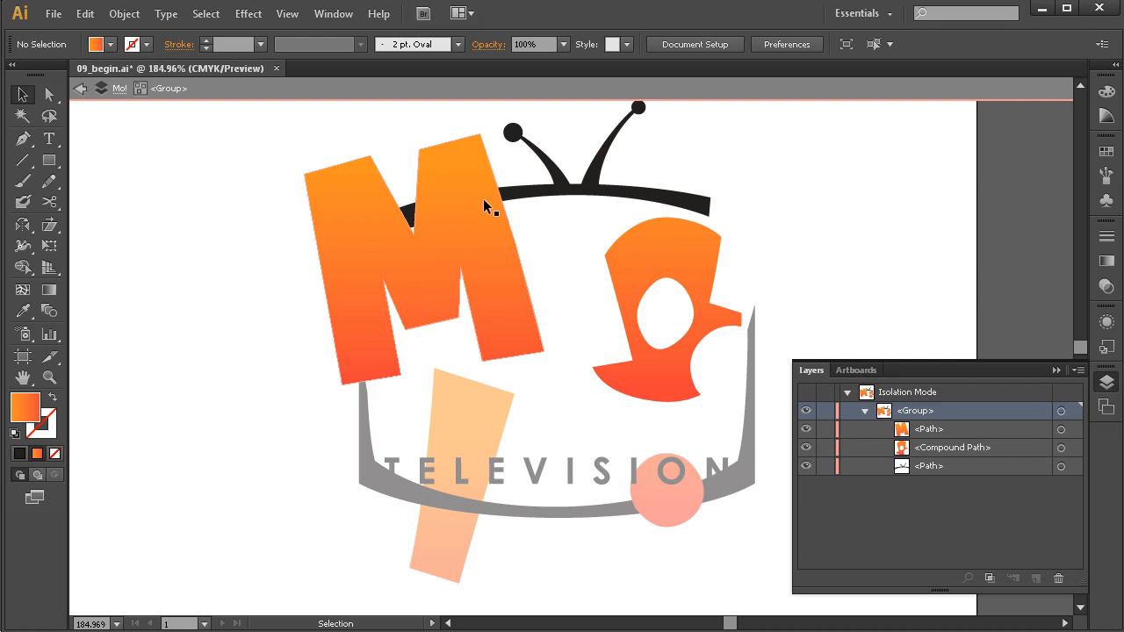
pyautogui.doubleClick(254, 281)
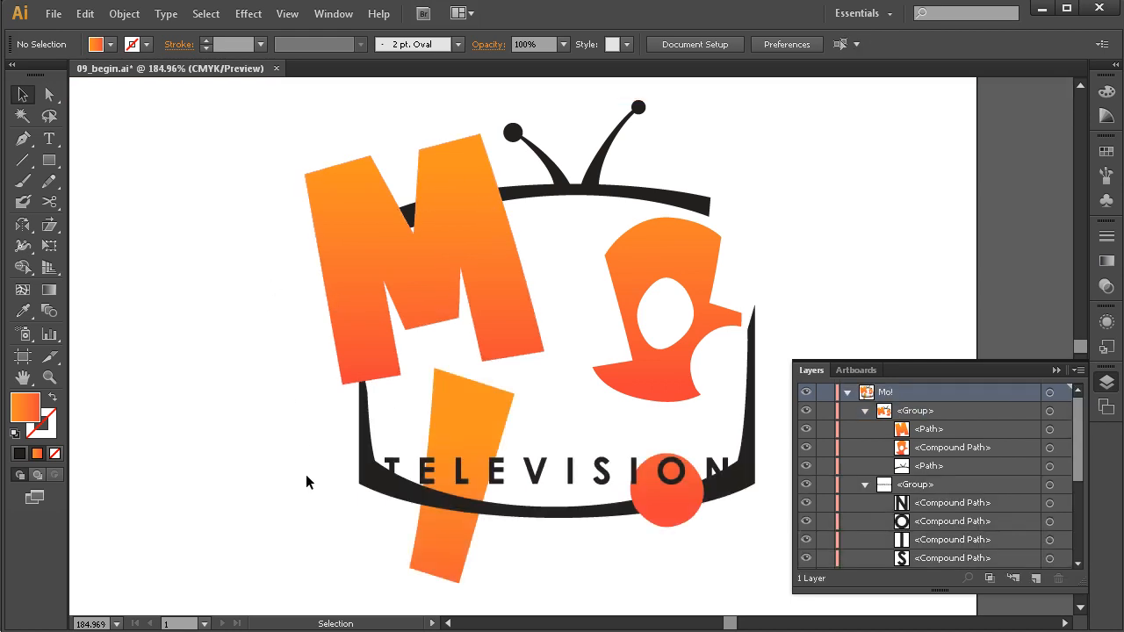